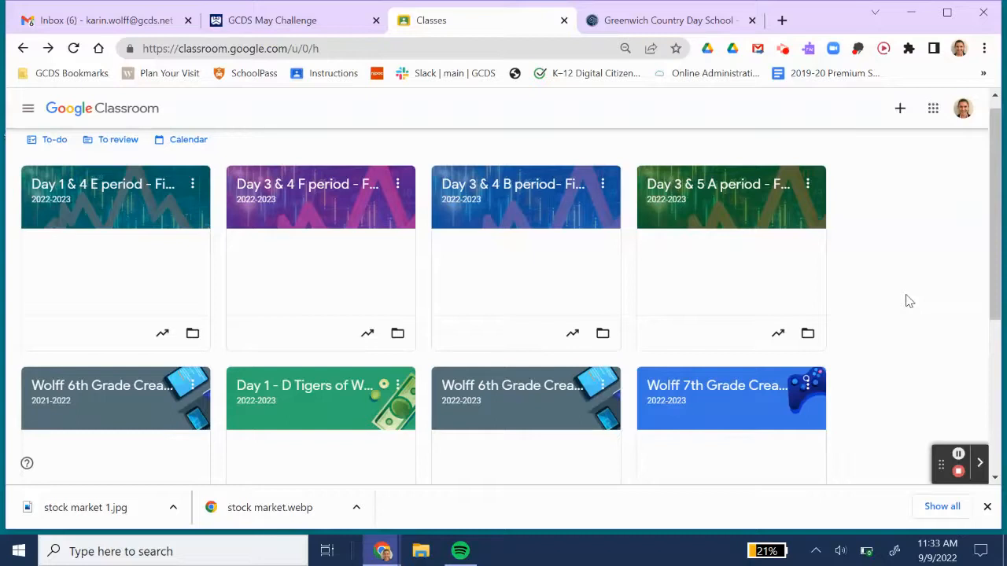
right_click(907, 296)
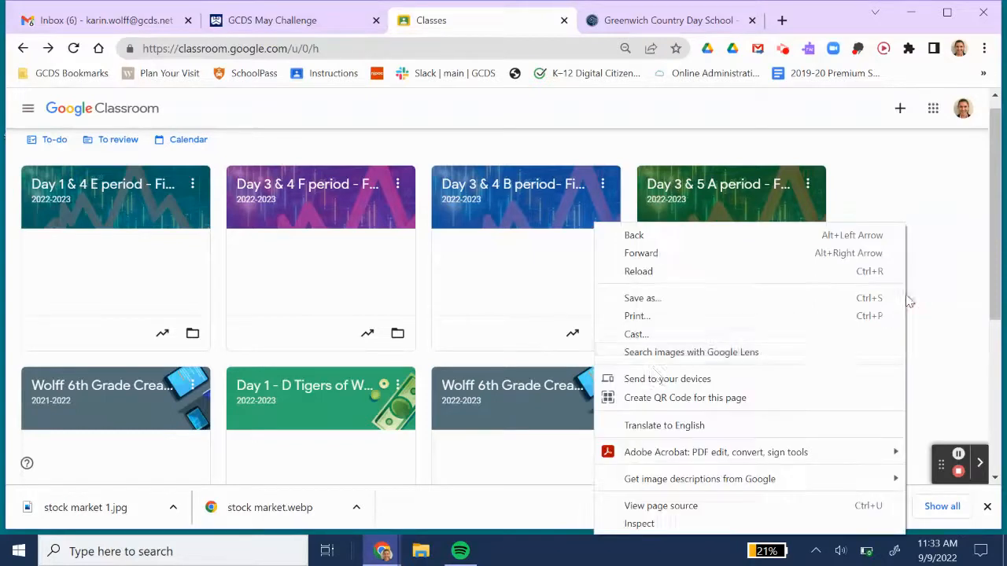
left_click(951, 208)
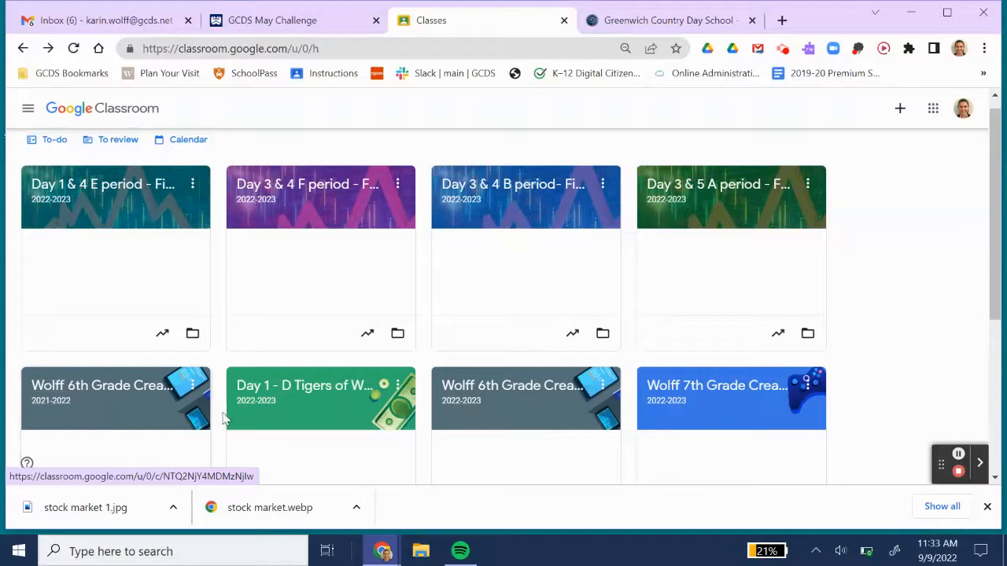
Step: Archive the 2021-2022 6th Grade Creative Tech class and confirm the archiving
left_click(193, 385)
left_click(206, 349)
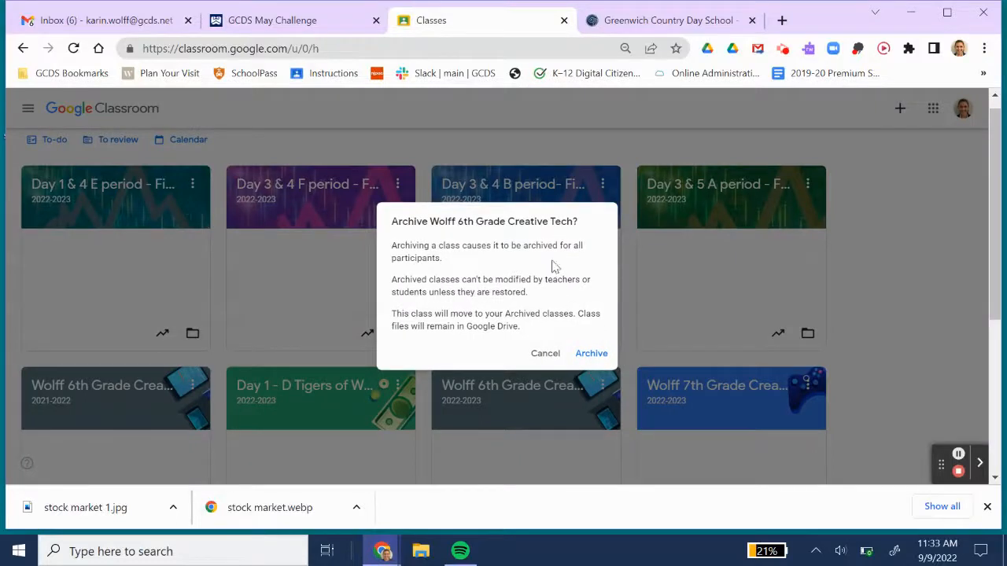
left_click(591, 353)
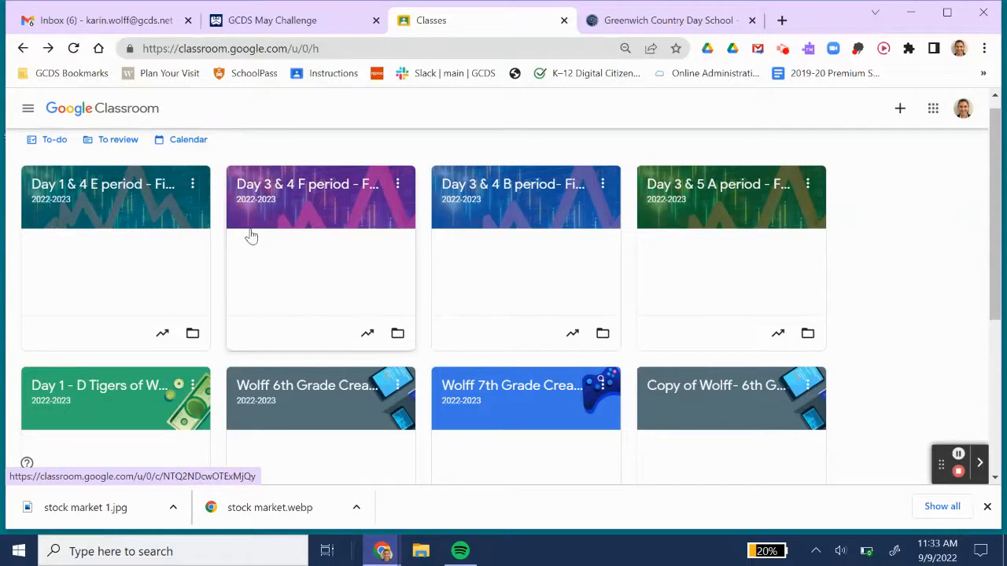
Step: Open the list of archived classes
left_click(27, 113)
scroll(72, 352, "down", 2)
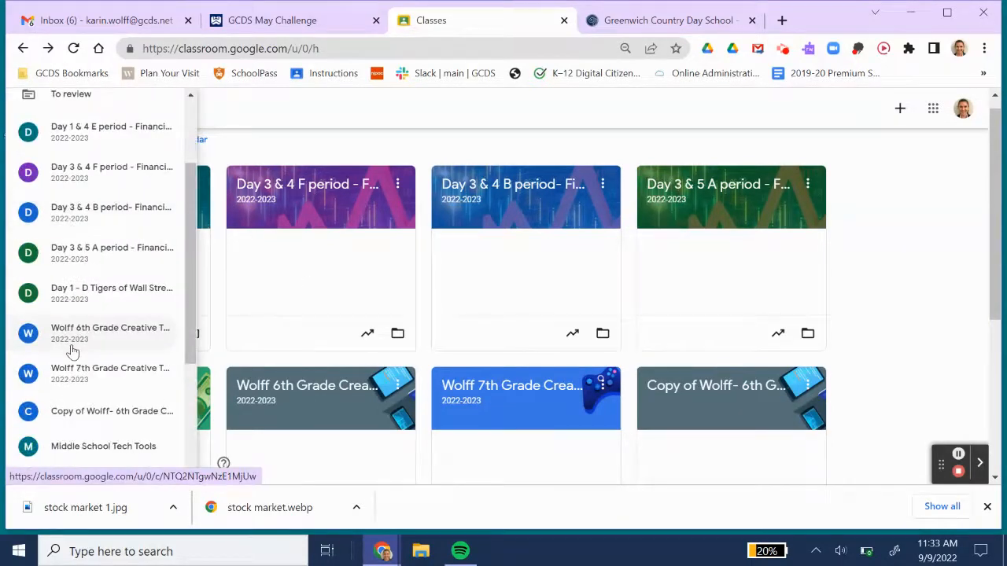
scroll(73, 352, "down", 3)
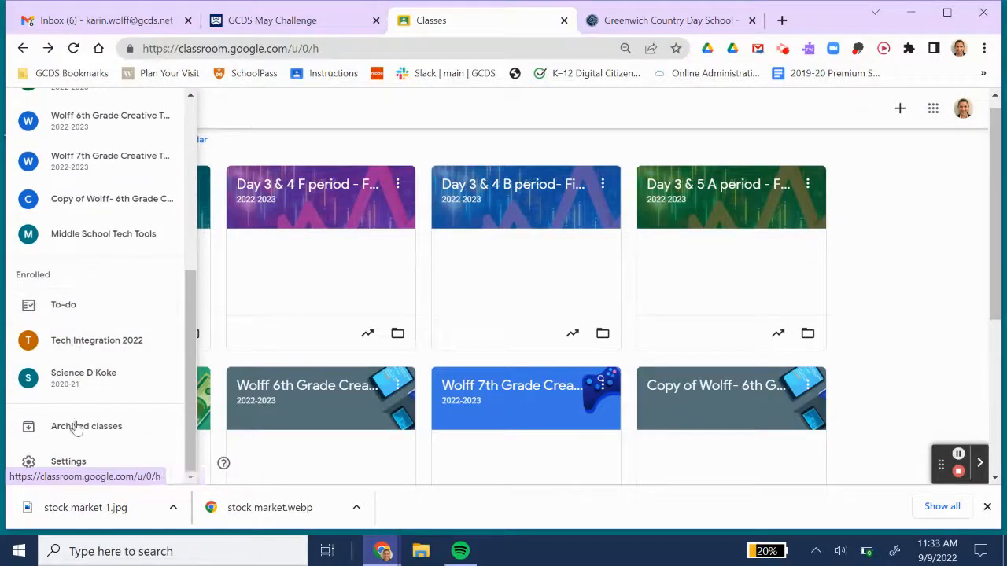
left_click(86, 427)
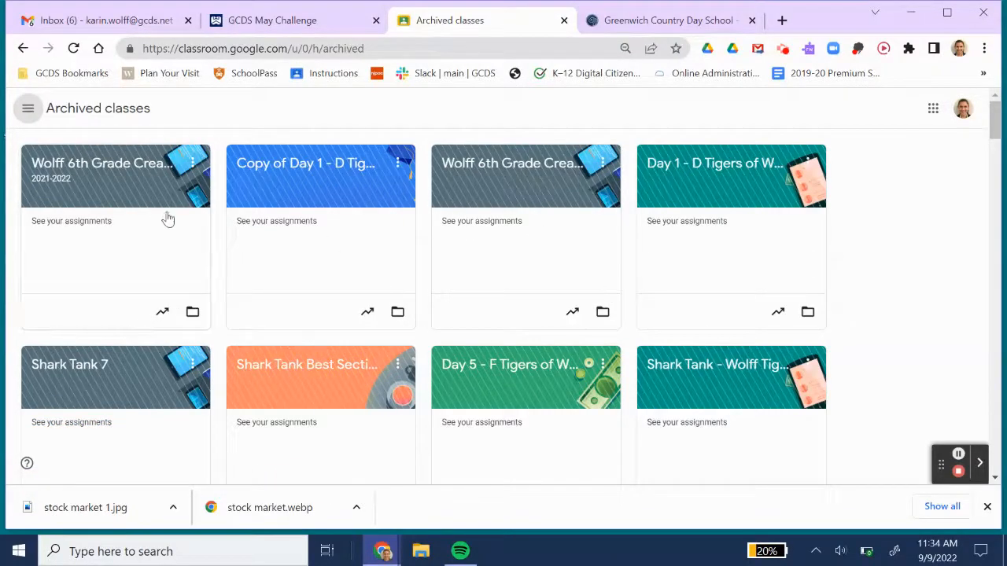
Step: Copy the archived 2021-2022 6th Grade Creative Tech class, removing "Copy of" from its name and setting the section to 2022-2023
left_click(192, 165)
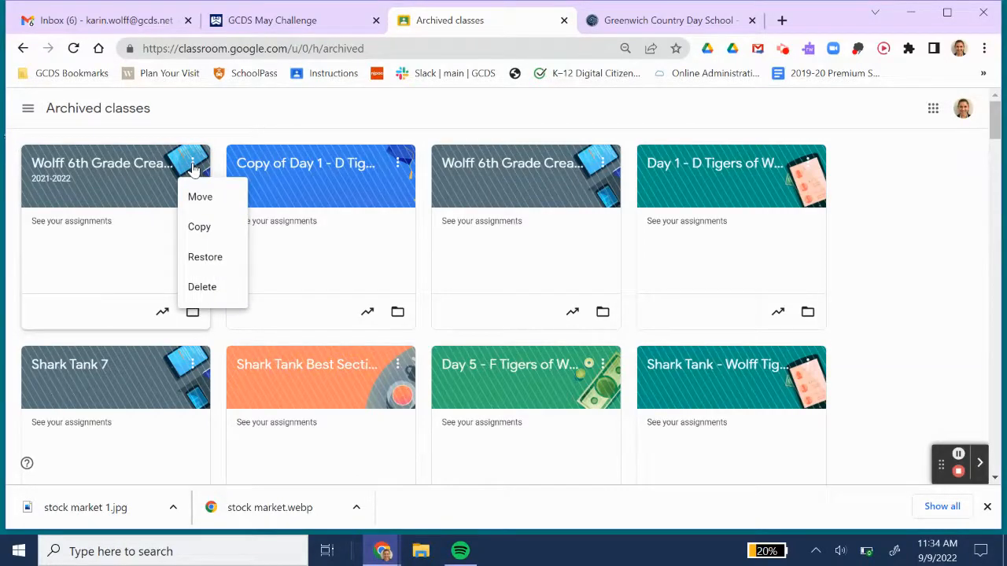
left_click(202, 233)
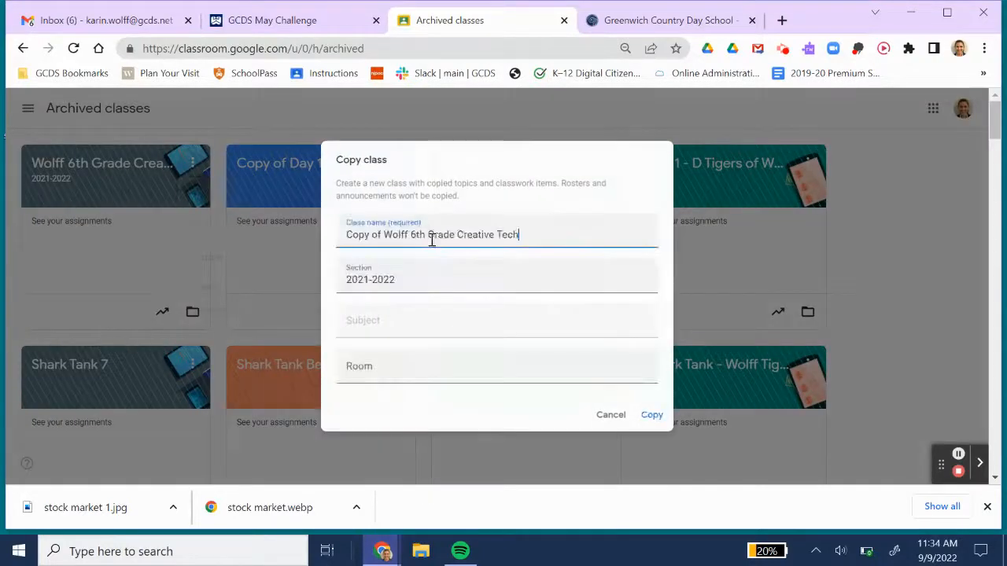
left_click_drag(385, 234, 333, 235)
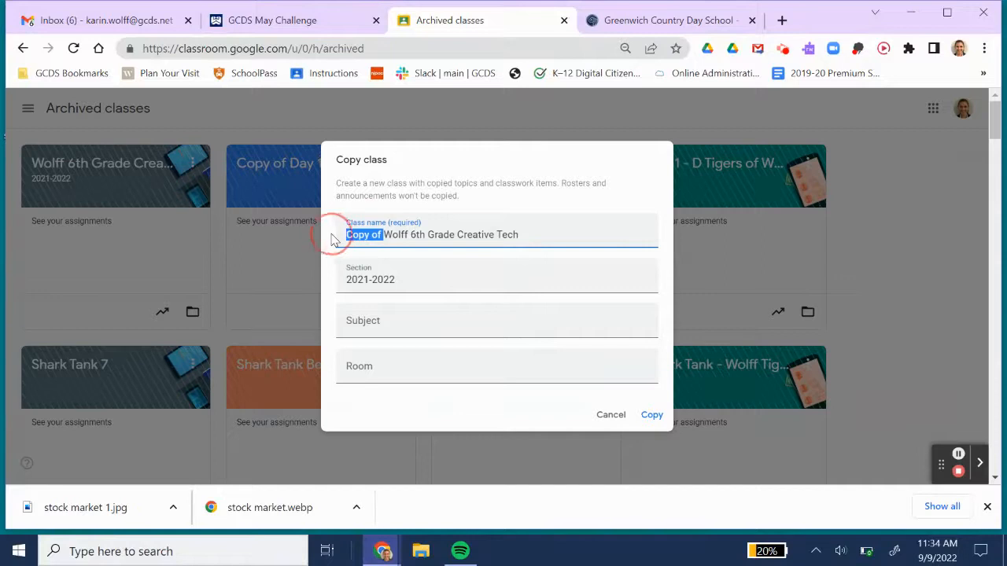
key("BackSpace")
left_click(393, 278)
left_click_drag(394, 279, 355, 279)
type("2022-2")
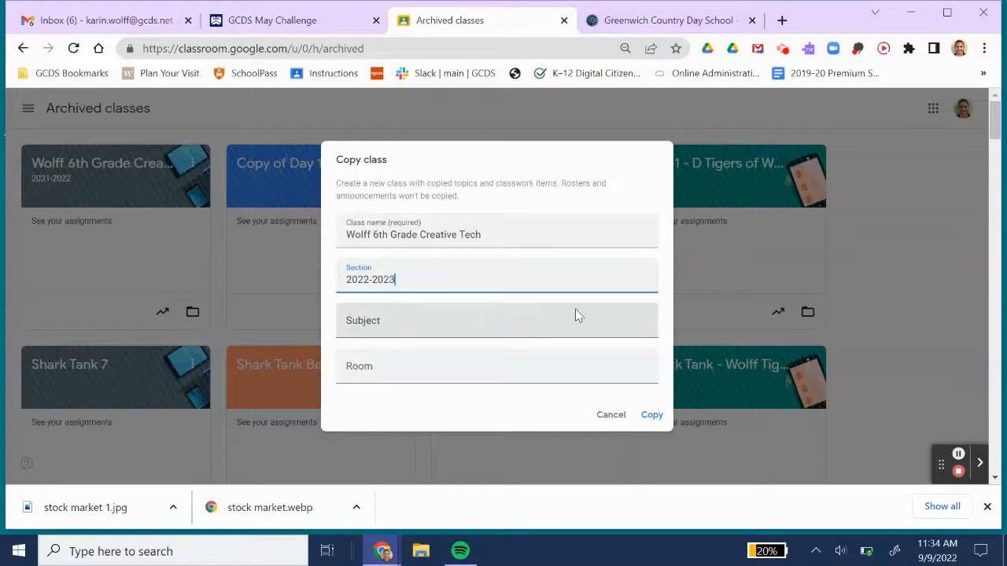
left_click(651, 416)
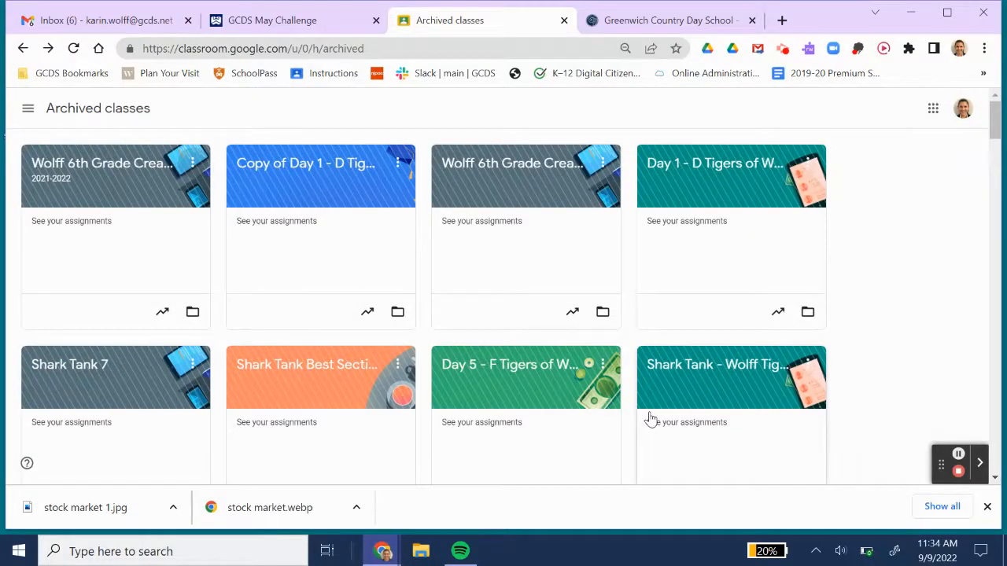
Step: Return to the active classes and open the classwork of the newly copied 2022-2023 6th Grade Creative Tech class
left_click(29, 115)
left_click(63, 115)
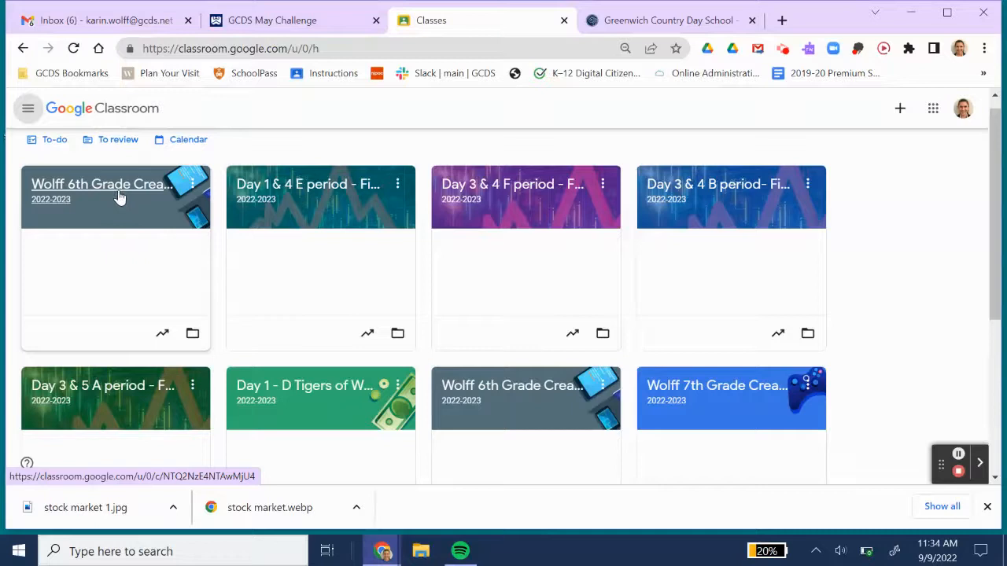
left_click(120, 199)
left_click(464, 115)
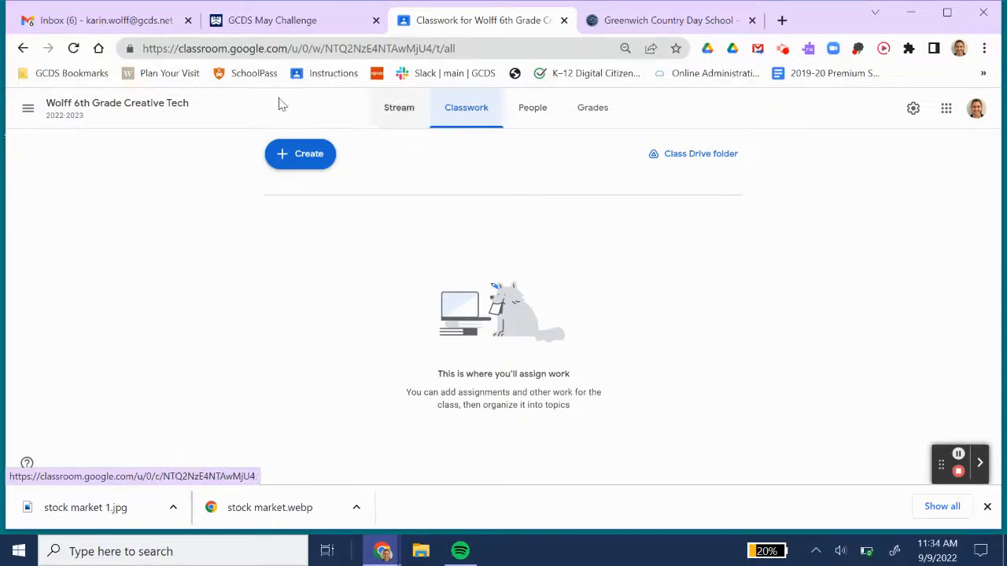
Step: Open the classwork of the "Copy of" 6th Grade Creative Technology class and look through its draft items down to Unit 1
left_click(29, 112)
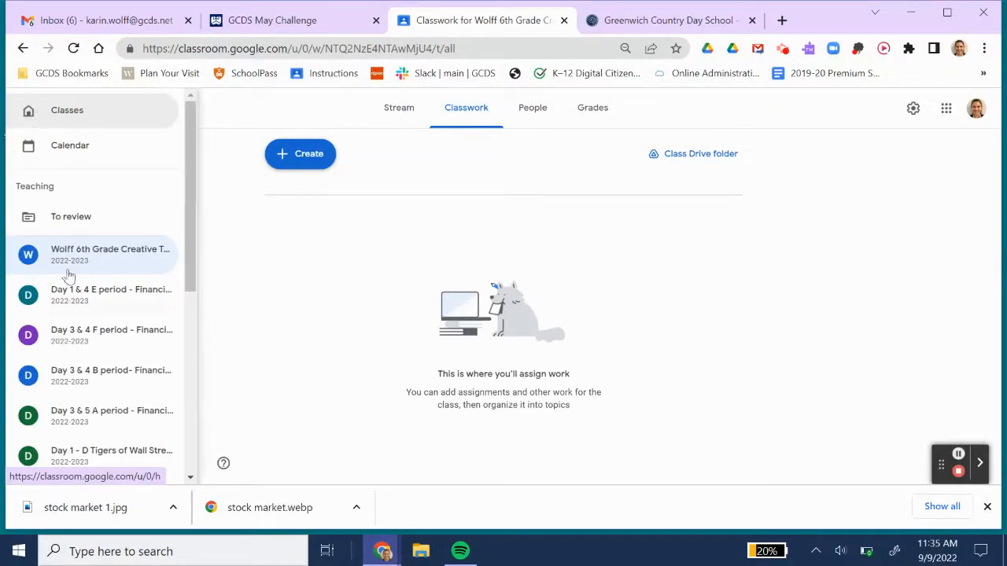
scroll(99, 403, "down", 3)
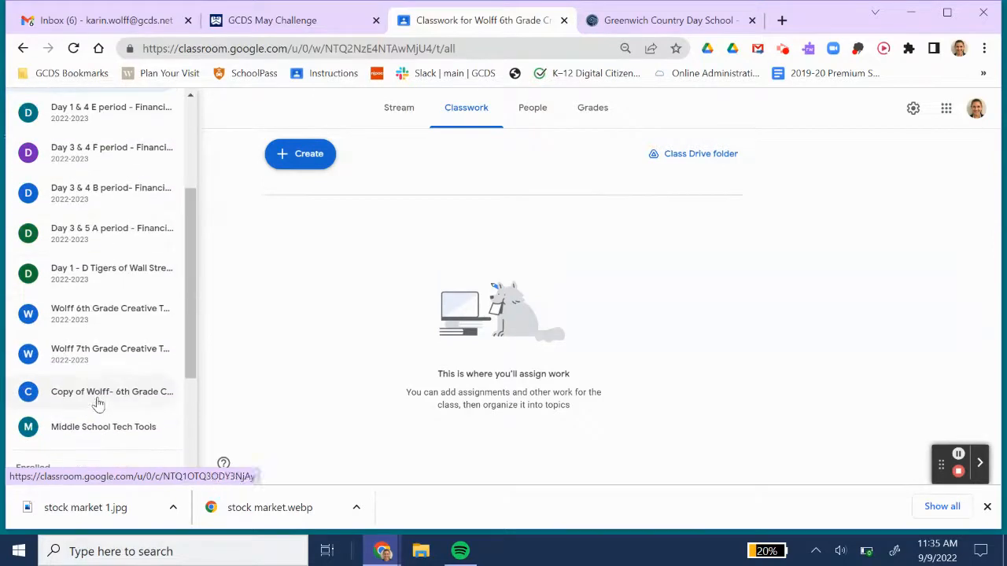
left_click(93, 401)
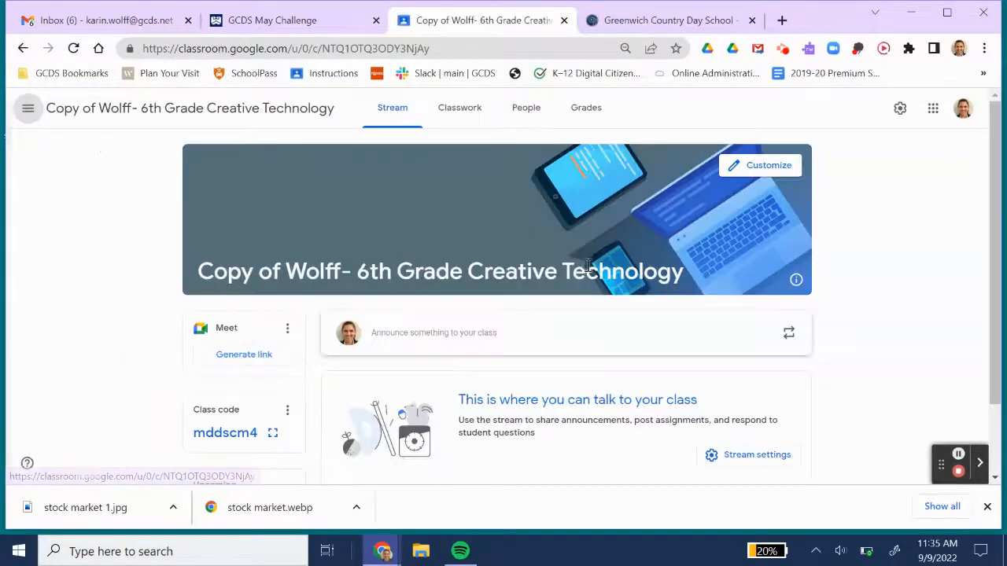
left_click(465, 114)
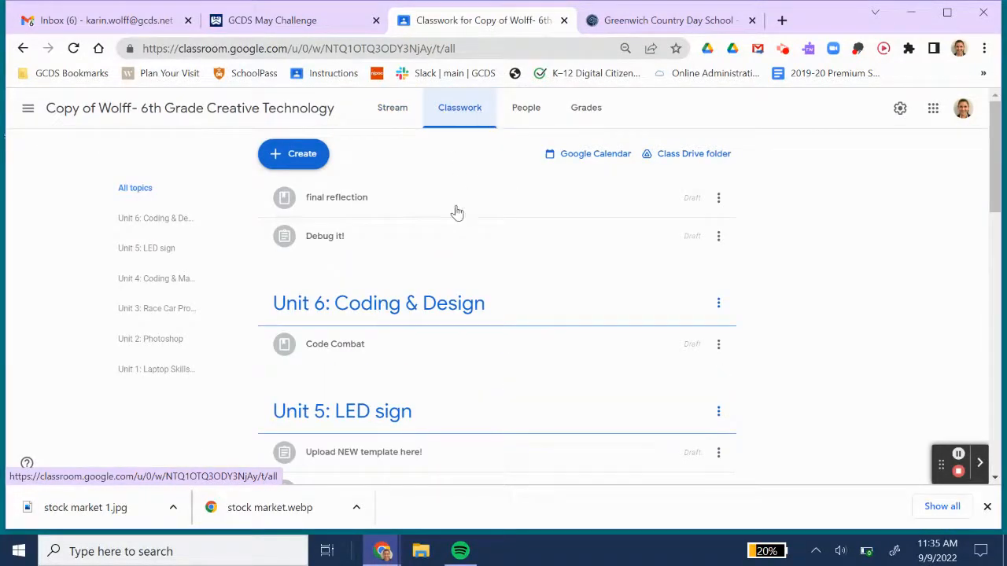
scroll(425, 279, "down", 1)
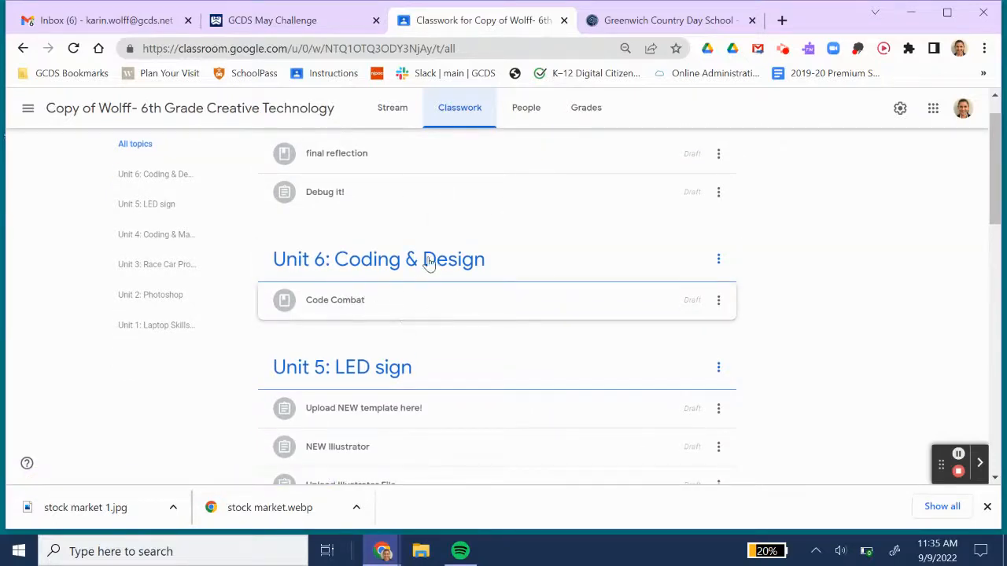
scroll(427, 262, "up", 1)
scroll(428, 260, "down", 2)
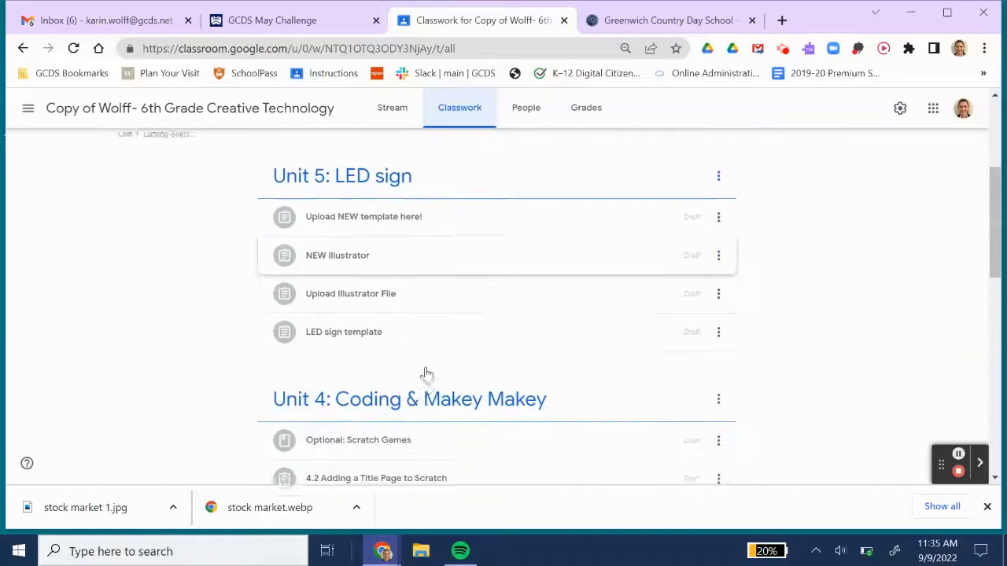
scroll(427, 374, "down", 12)
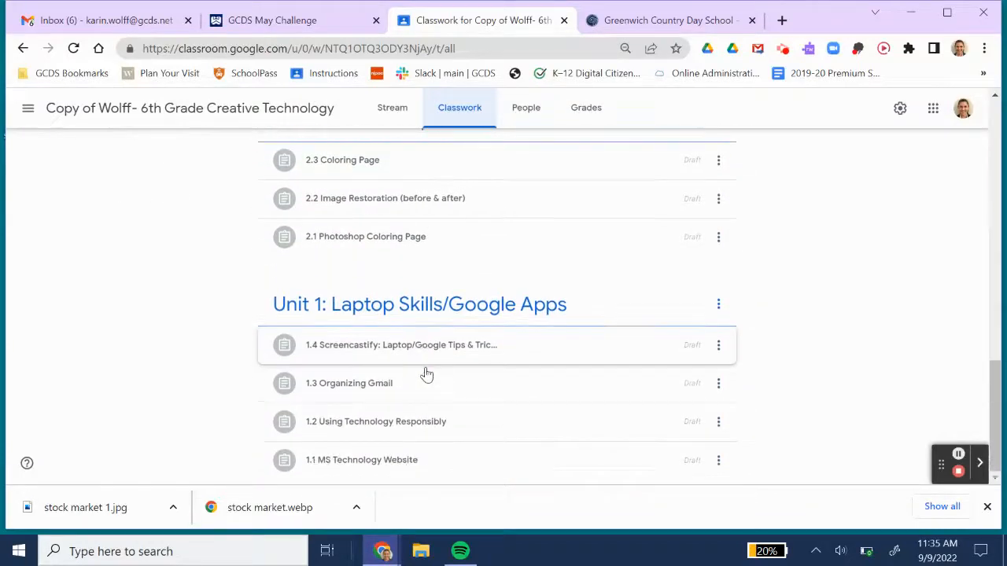
Step: Open the draft assignment 1.4 Screencastify: Laptop/Google Tips & Tricks for editing and review its instructions, attachment and due date options
left_click(426, 348)
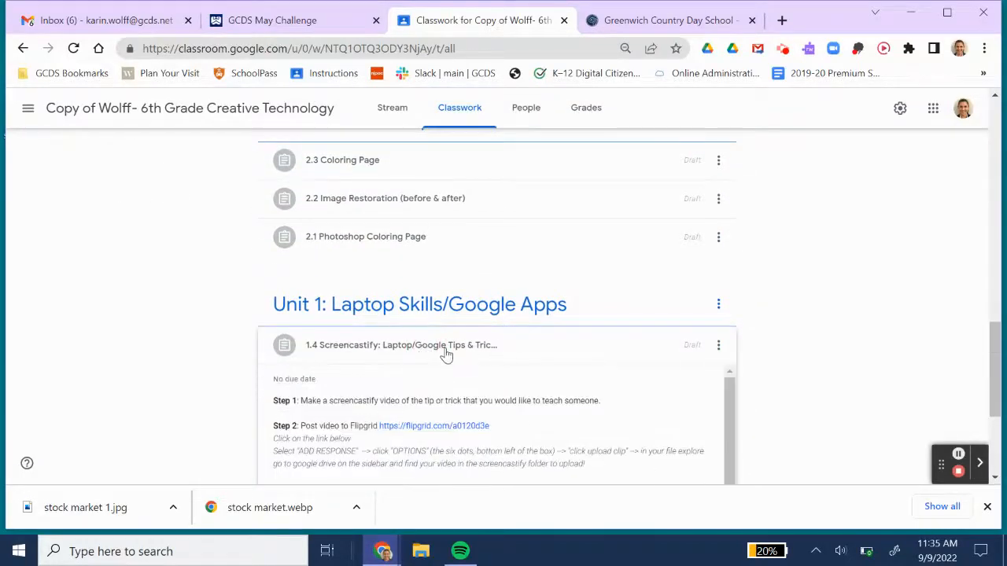
scroll(446, 356, "down", 4)
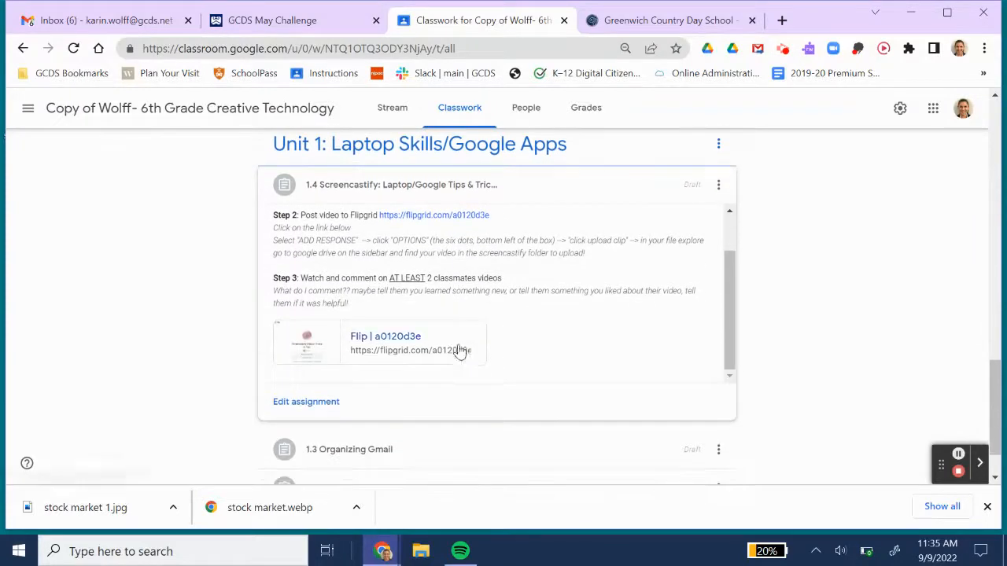
left_click(301, 402)
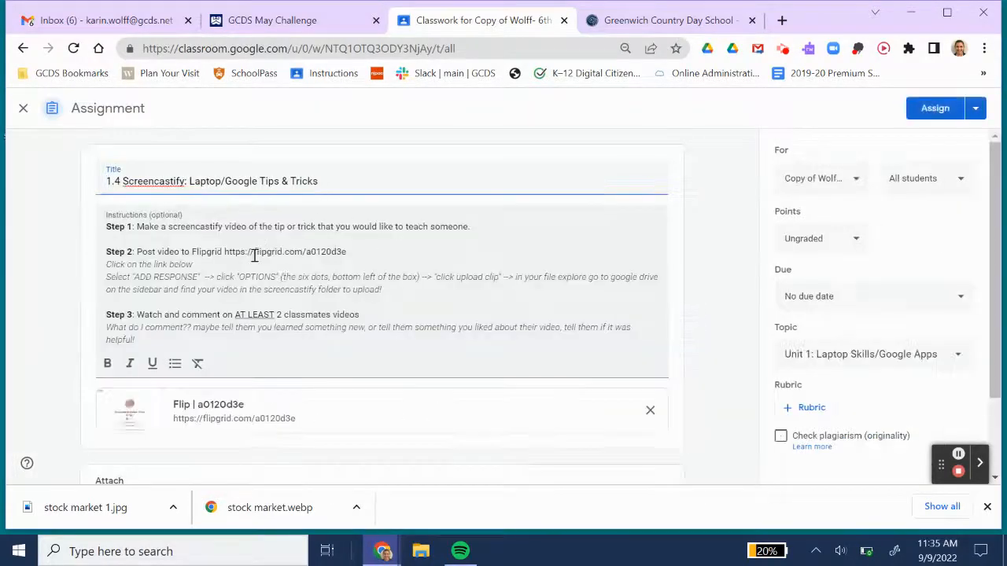
scroll(331, 331, "down", 3)
scroll(285, 228, "up", 3)
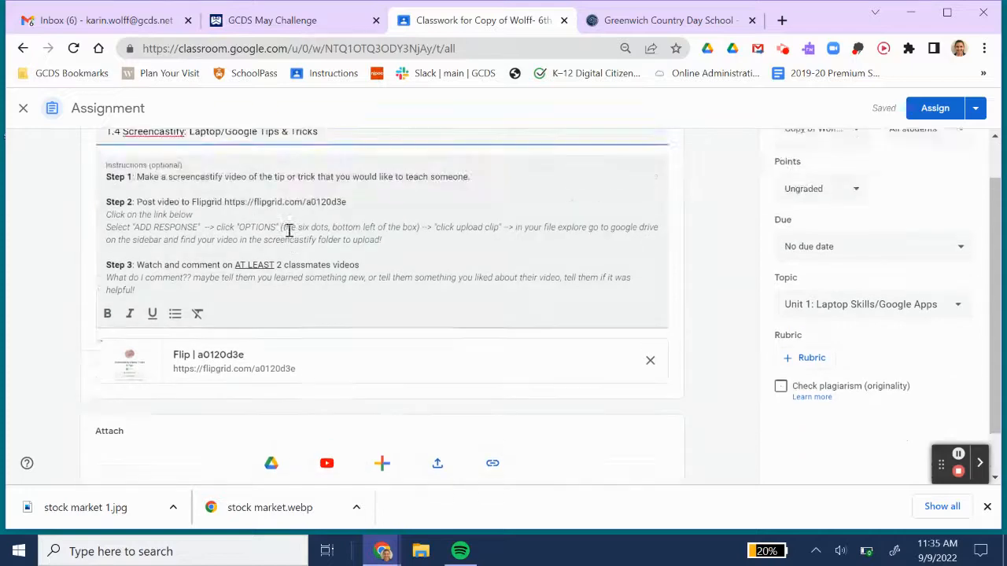
scroll(346, 311, "down", 3)
scroll(347, 310, "up", 3)
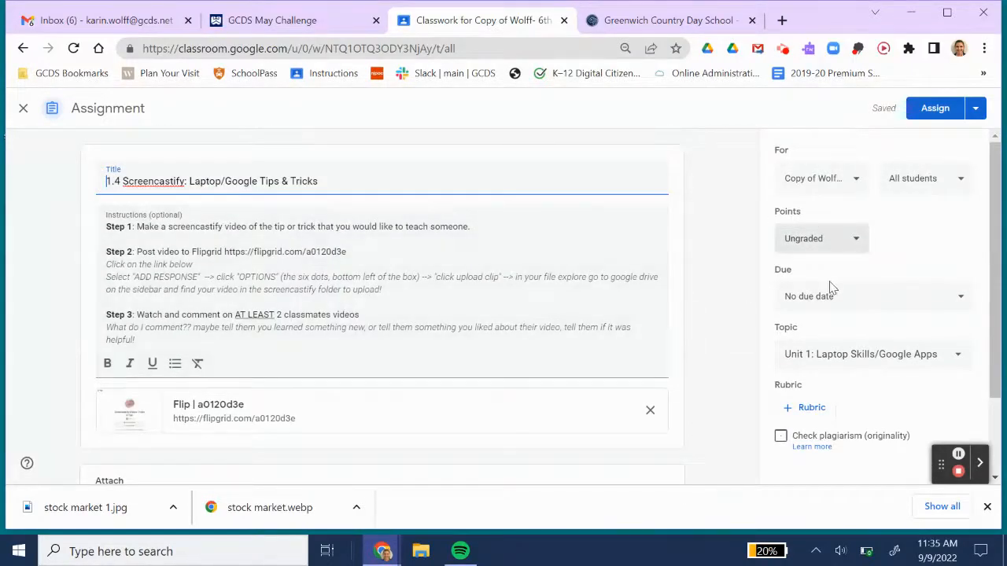
left_click(836, 306)
left_click(883, 273)
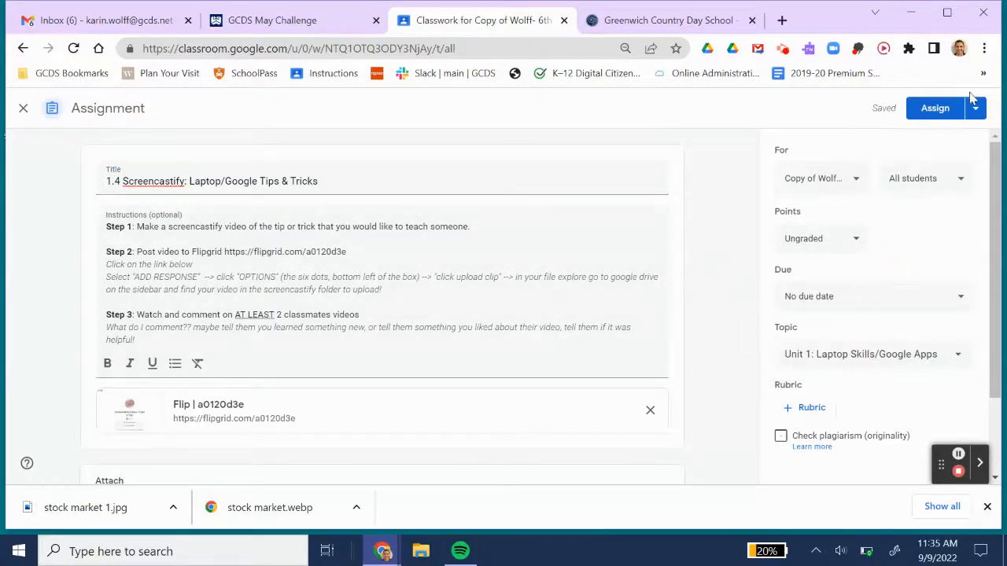
Step: Close the assignment editor and look back over the draft classwork from Unit 2 up to Unit 5
left_click(23, 108)
scroll(382, 238, "up", 1)
scroll(381, 239, "up", 5)
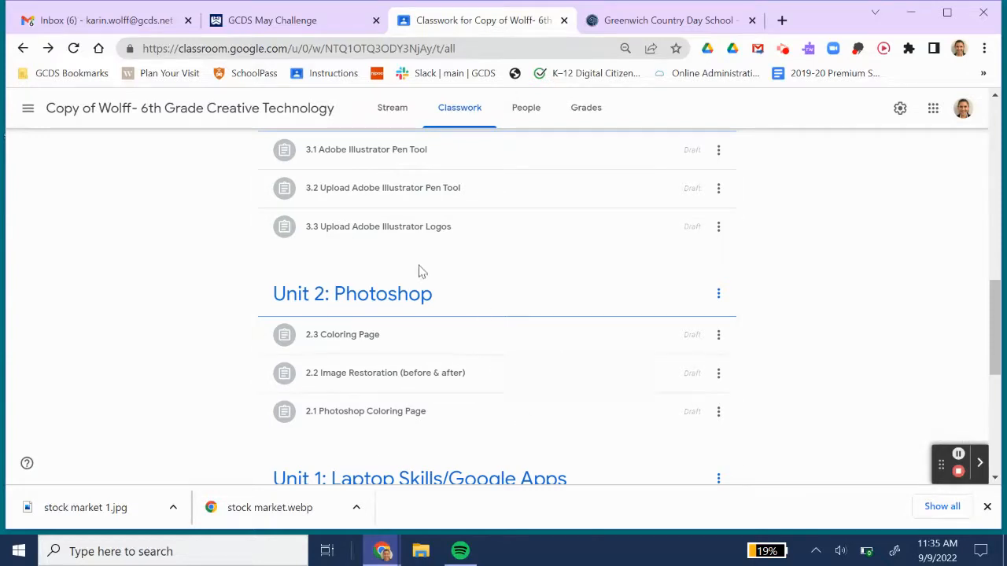
scroll(418, 271, "up", 2)
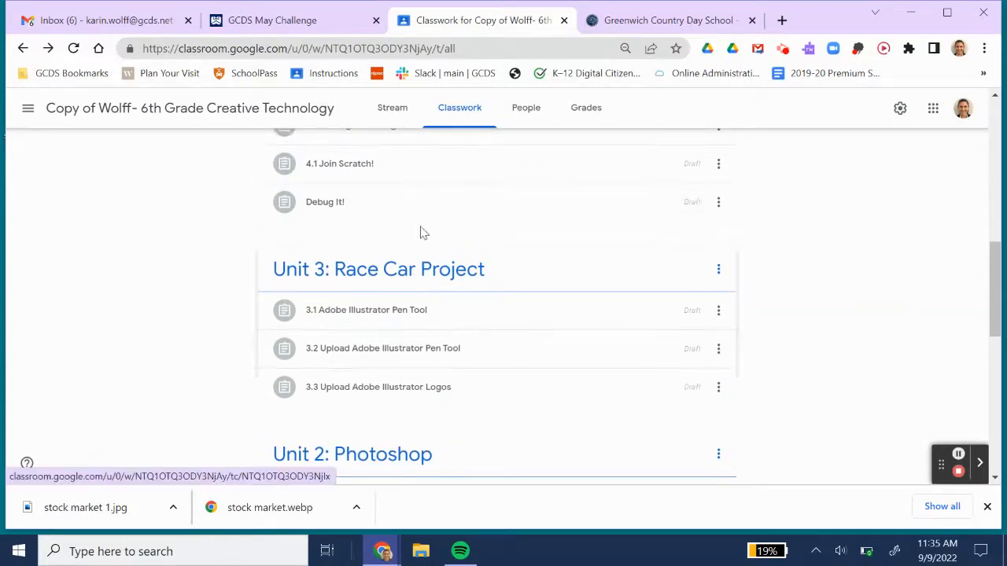
scroll(423, 245, "up", 2)
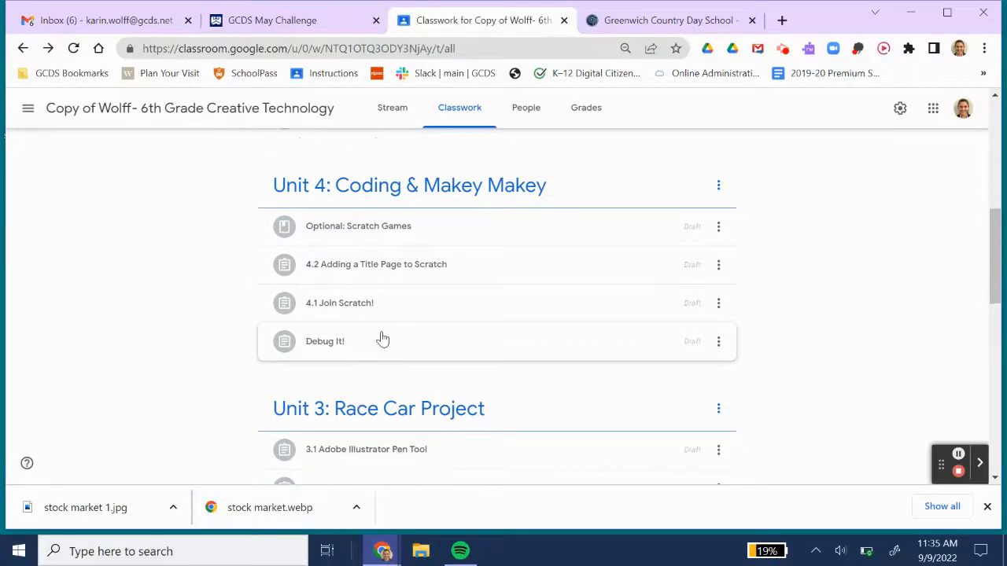
scroll(383, 339, "up", 2)
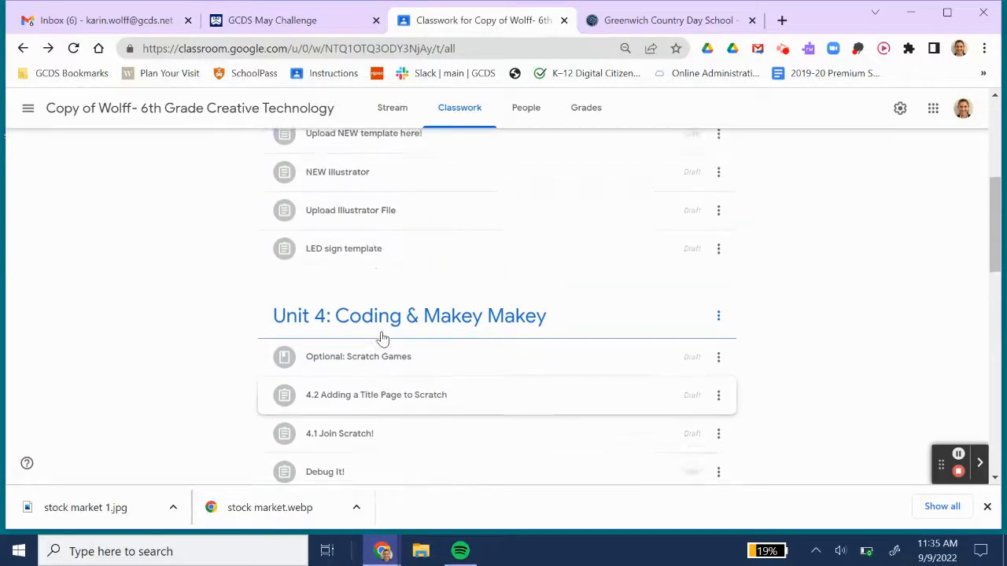
Step: Go back to the archived classes and show the available actions for the 2021-2022 6th Grade Creative Tech class
left_click(27, 109)
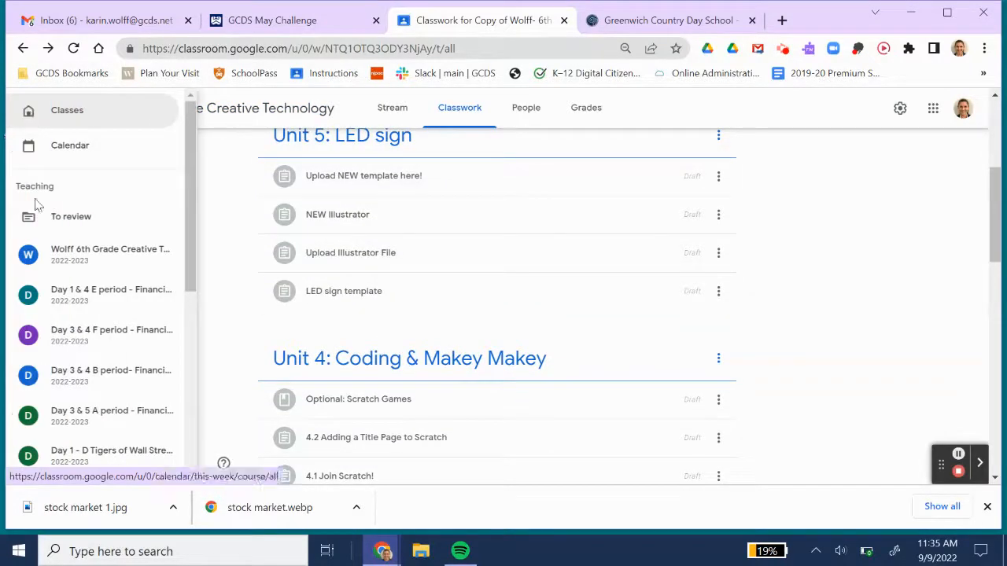
scroll(68, 342, "down", 8)
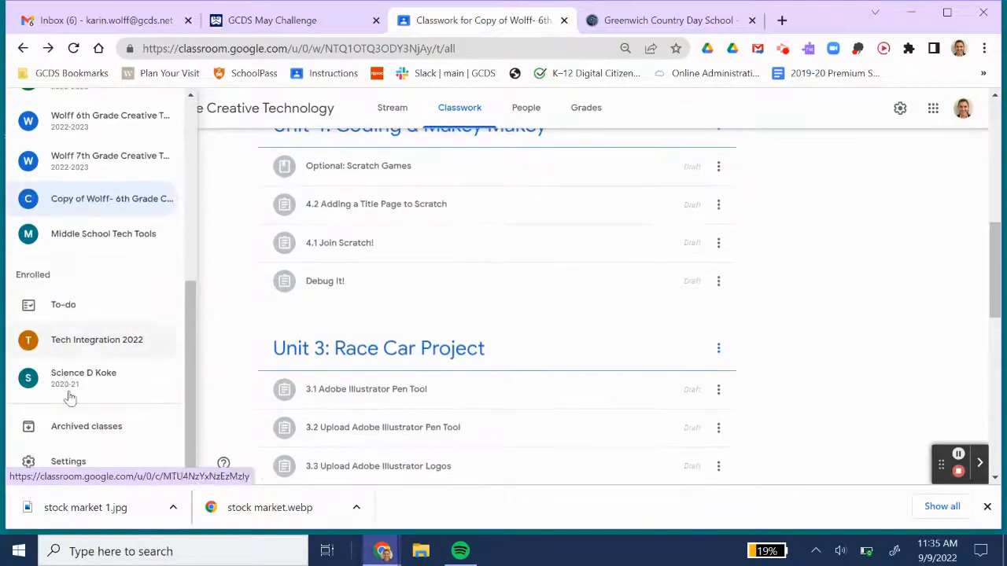
left_click(71, 426)
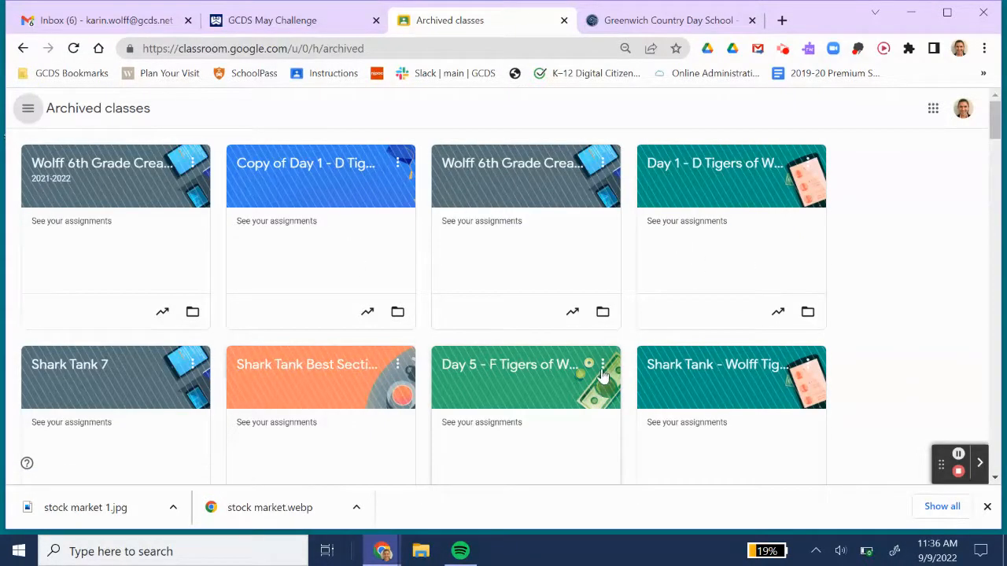
left_click(191, 165)
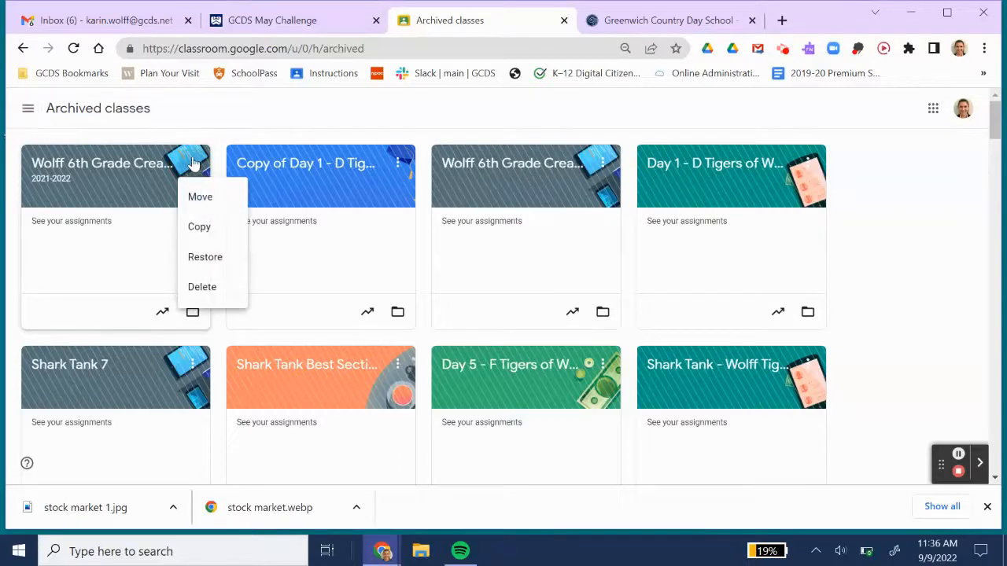
Step: Restore the archived 2021-2022 6th Grade Creative Tech class and return to the active classes overview
left_click(205, 261)
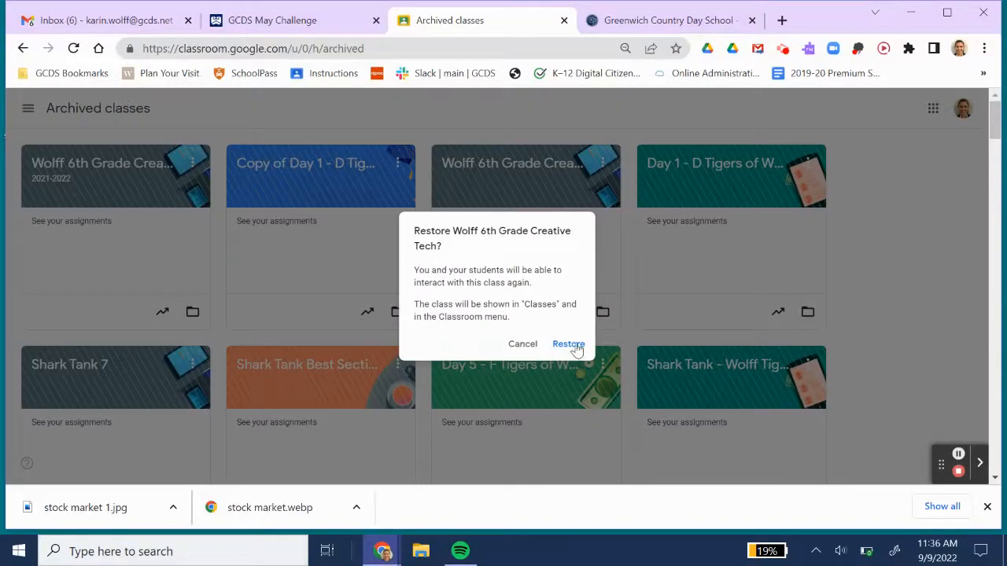
left_click(575, 347)
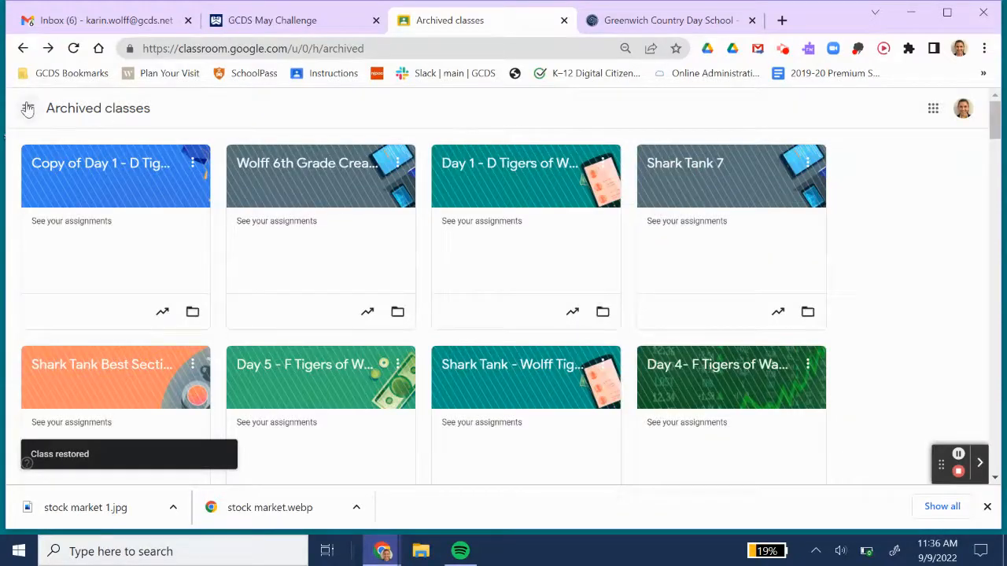
left_click(27, 107)
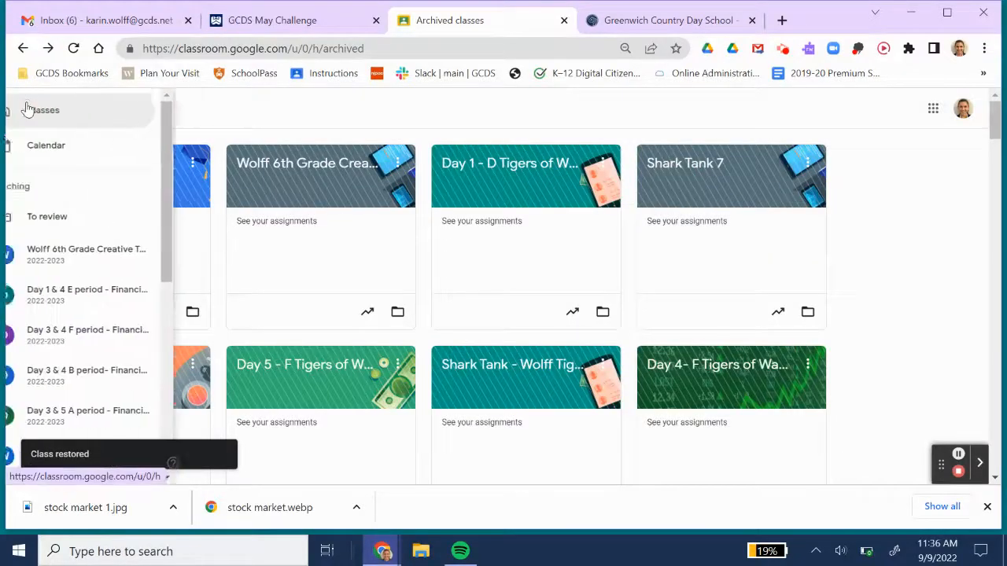
left_click(61, 116)
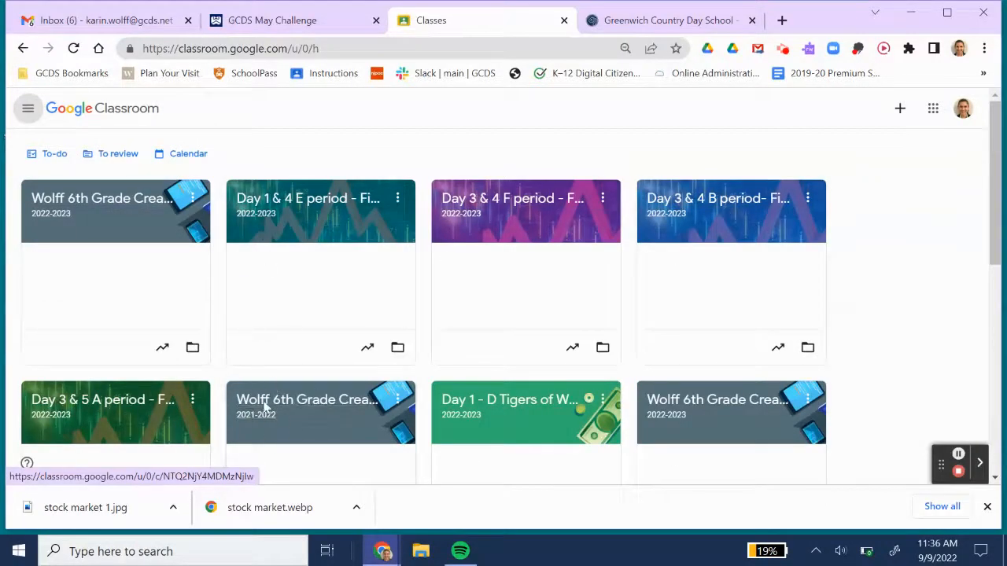
Step: Move the Day 1 - D Tigers class toward the front of the classes and Middle School Tech Tools ahead of the "Copy of" 6th Grade class
left_click_drag(540, 450, 325, 441)
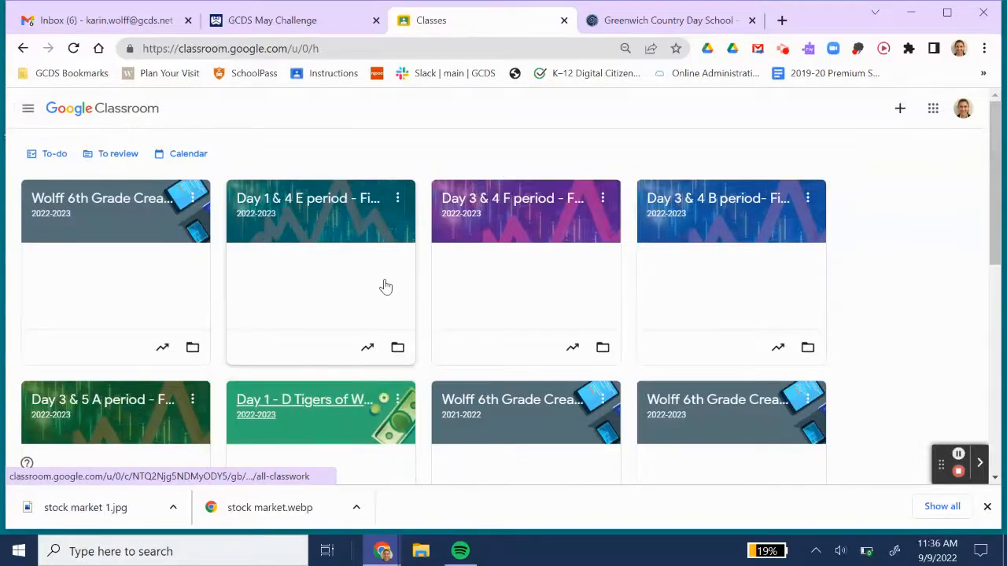
scroll(384, 286, "down", 3)
left_click_drag(510, 426, 334, 429)
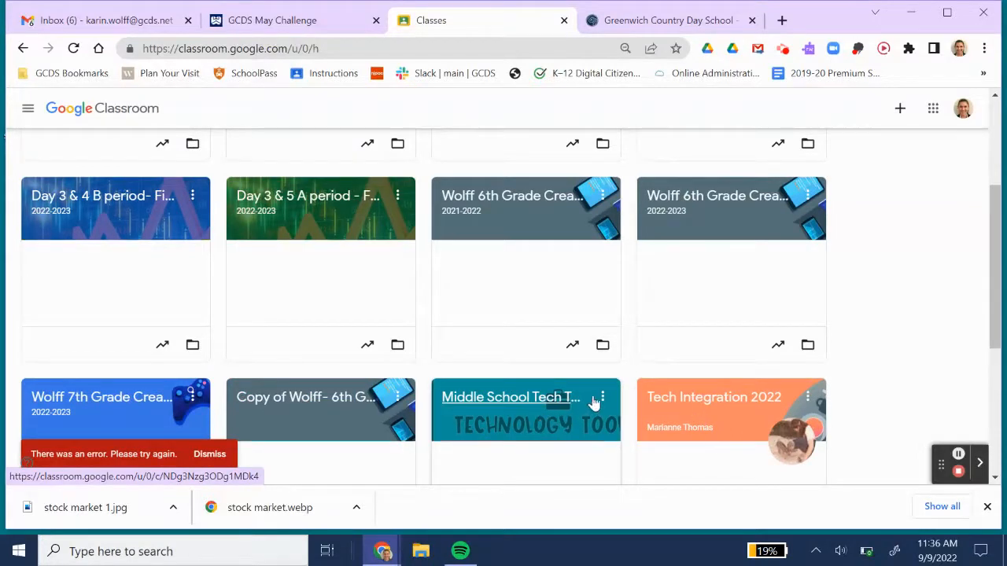
left_click_drag(440, 414, 379, 400)
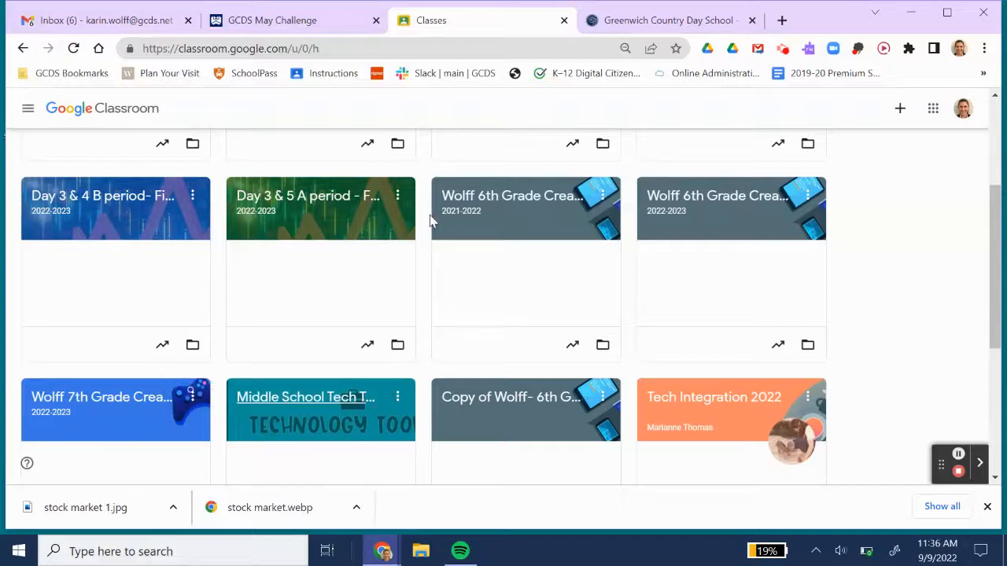
Step: Reorder the classes so Day 1 & 4 E period is first, followed by 2021-2022 6th Grade Creative Tech and Day 3 & 5 A period
scroll(430, 221, "up", 1)
scroll(429, 221, "up", 2)
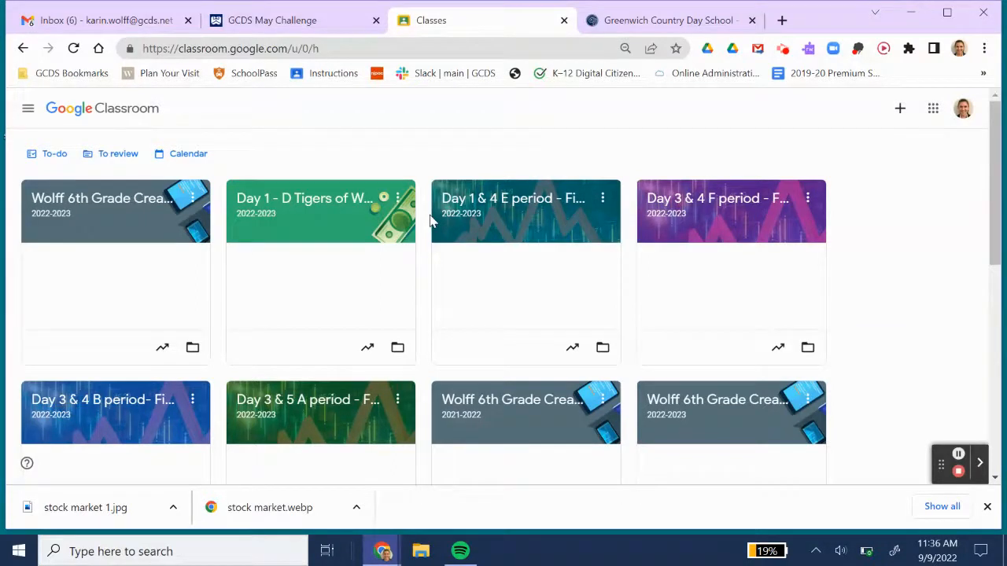
left_click_drag(567, 418, 358, 425)
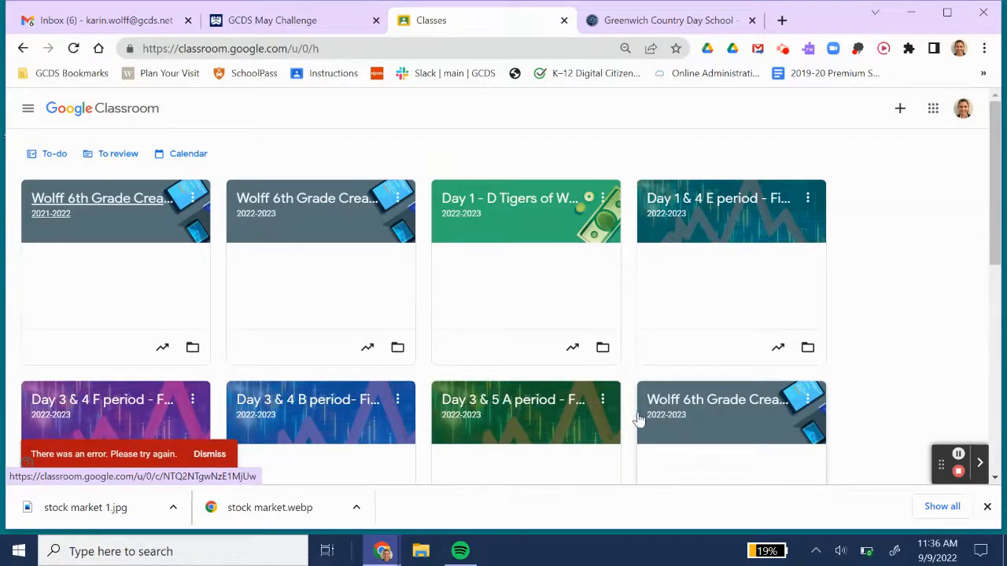
left_click(209, 454)
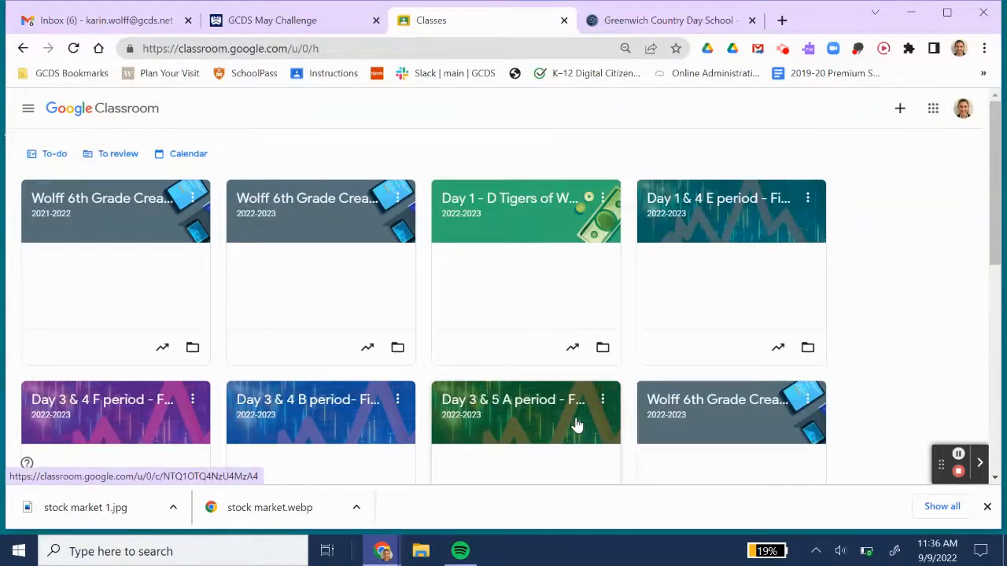
left_click_drag(575, 420, 372, 214)
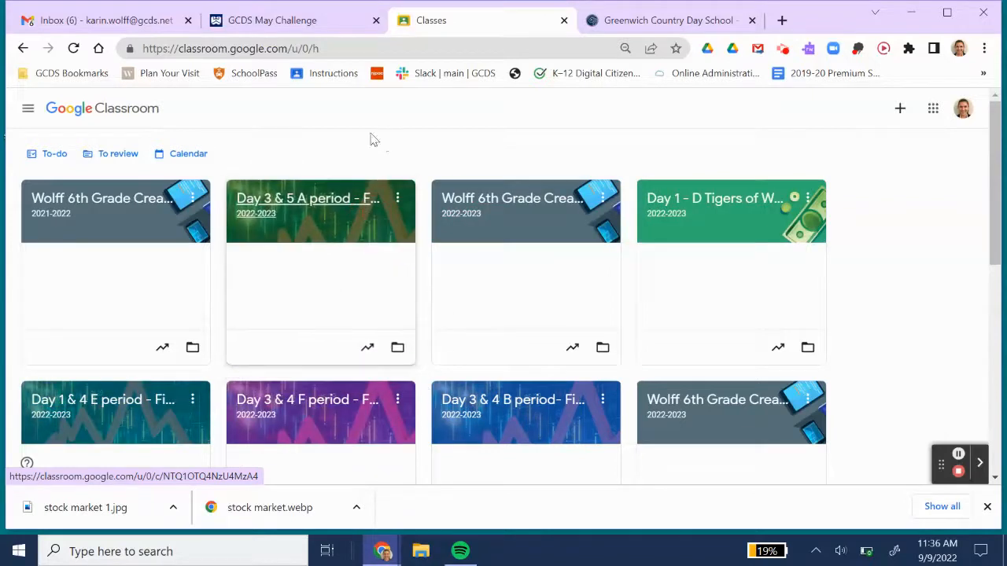
left_click_drag(135, 240, 144, 202)
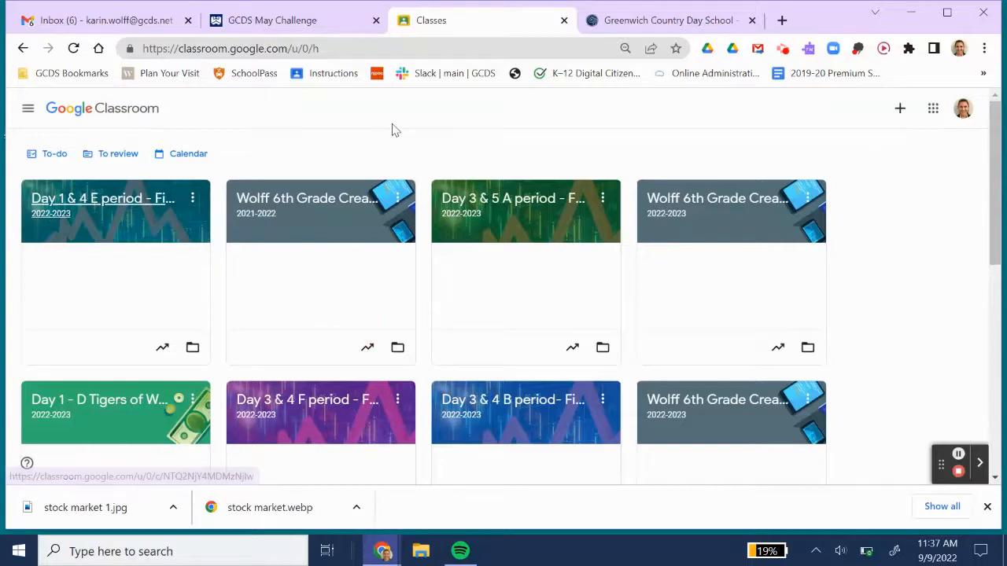
Step: Look at the stream of the restored 2021-2022 6th Grade Creative Tech class and return to the classes overview
left_click(27, 114)
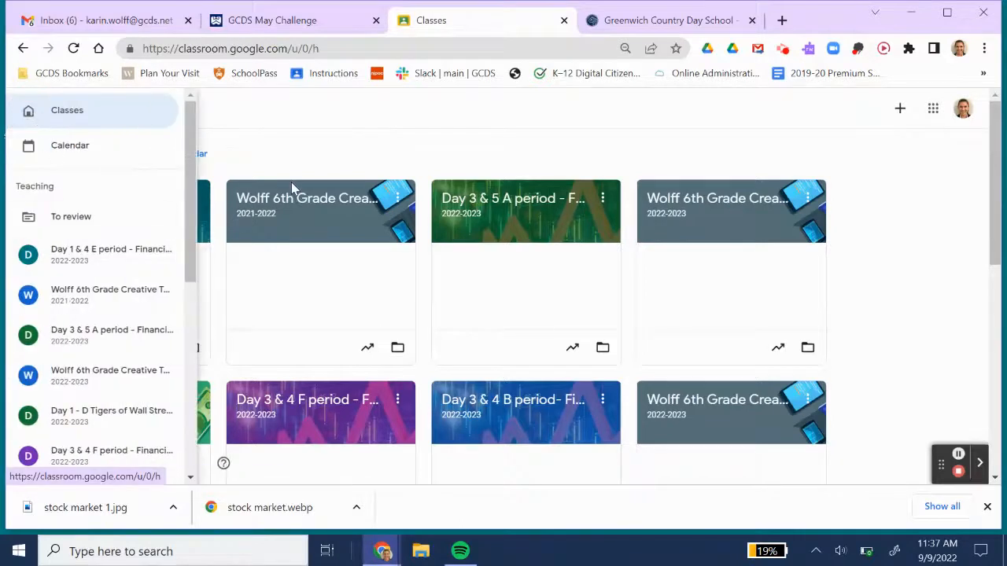
left_click(310, 148)
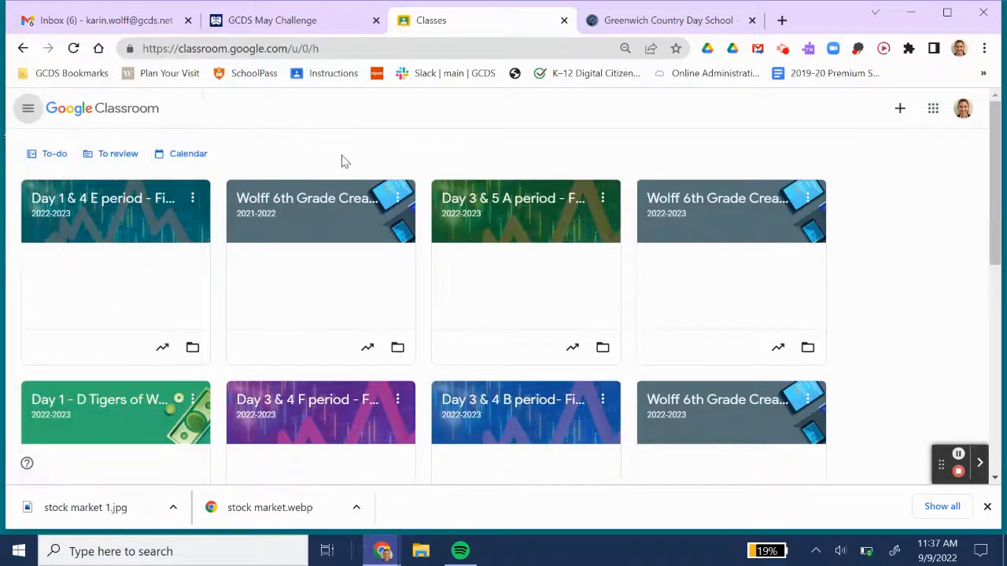
left_click(341, 200)
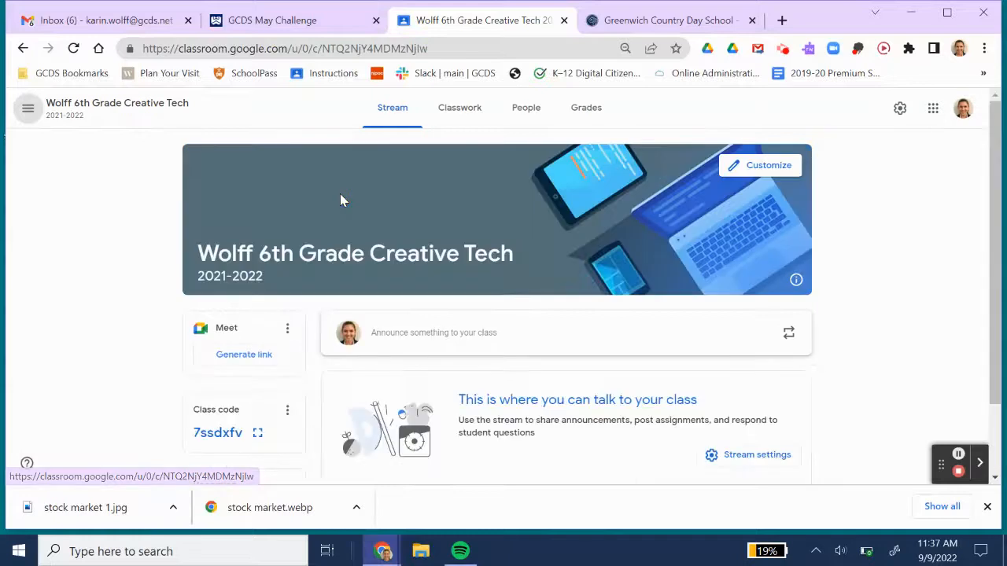
left_click(22, 47)
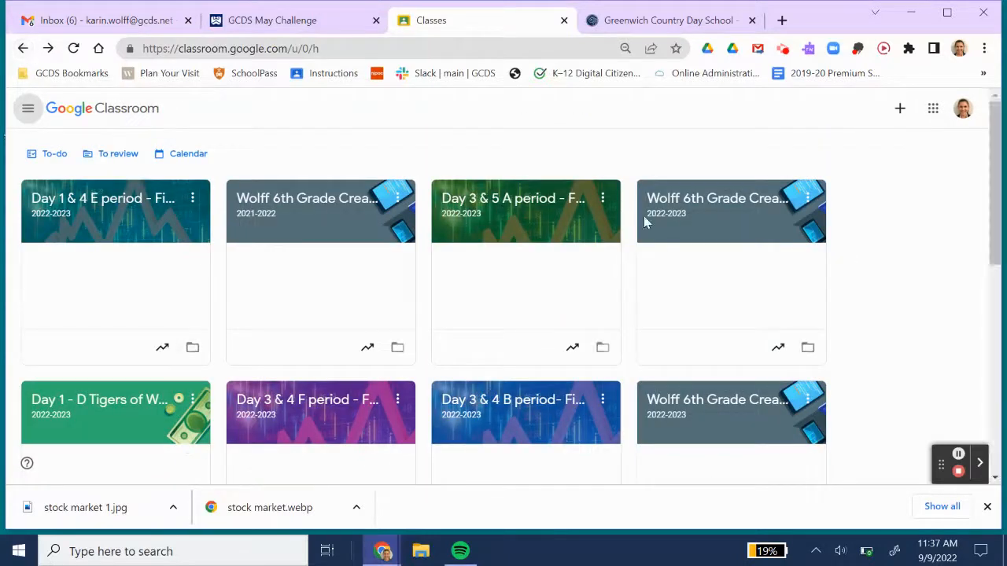
Step: Open the classwork of the 2022-2023 6th Grade Creative Tech class and start reusing an existing post
left_click(711, 201)
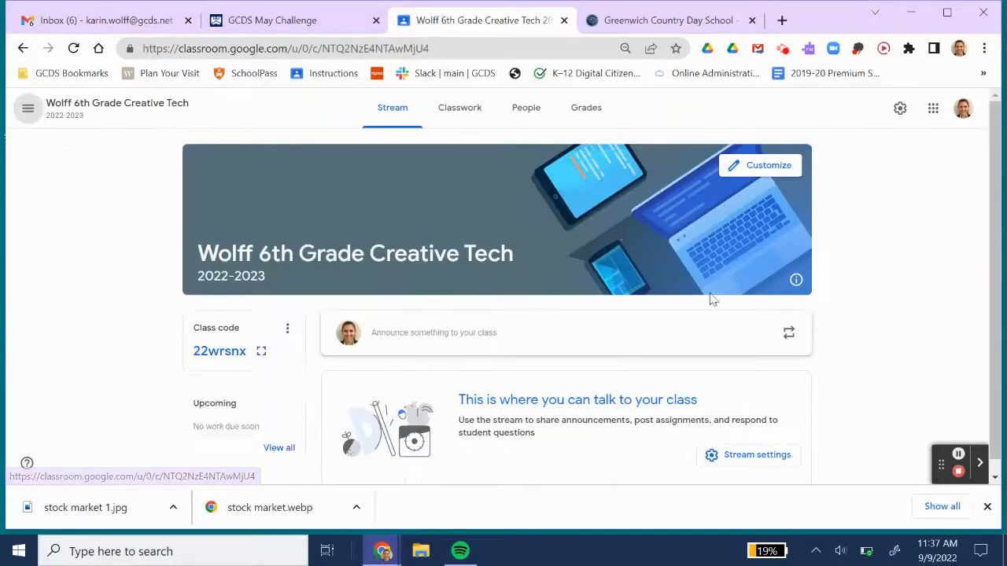
left_click(461, 112)
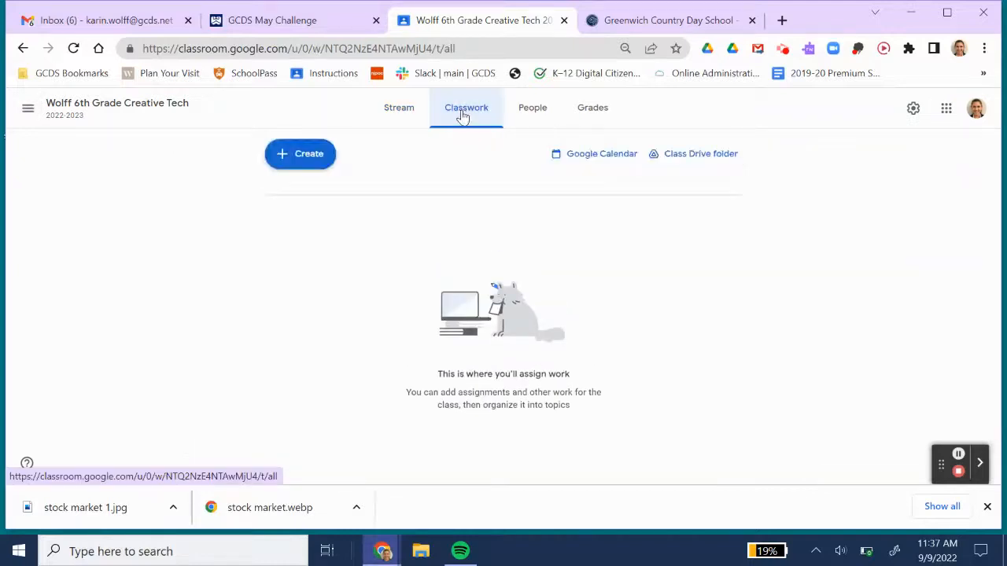
left_click(295, 168)
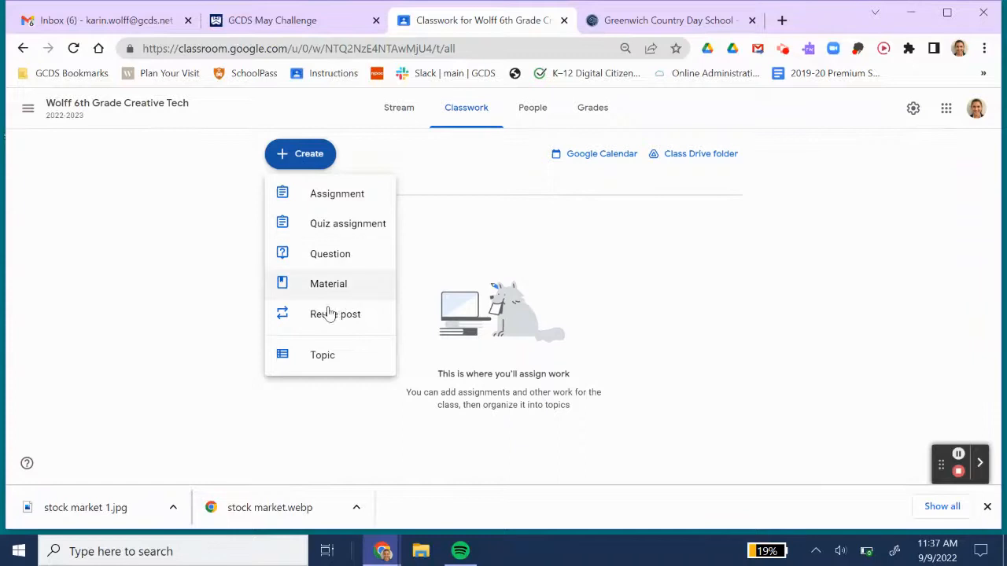
left_click(332, 324)
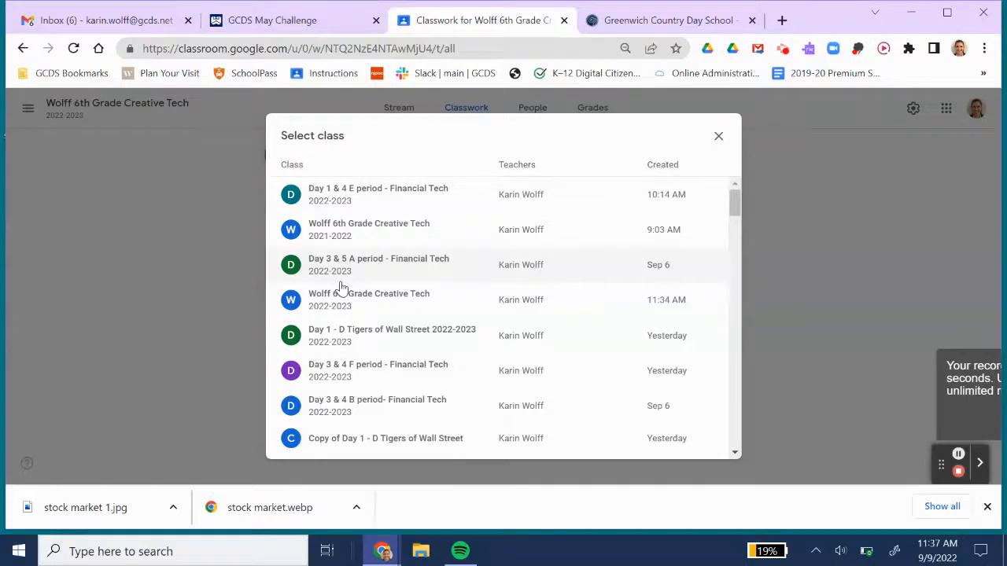
Step: Choose the 6th Grade Creative Technology class created Jan 21, 2021 as the source of the reused post
scroll(341, 288, "down", 6)
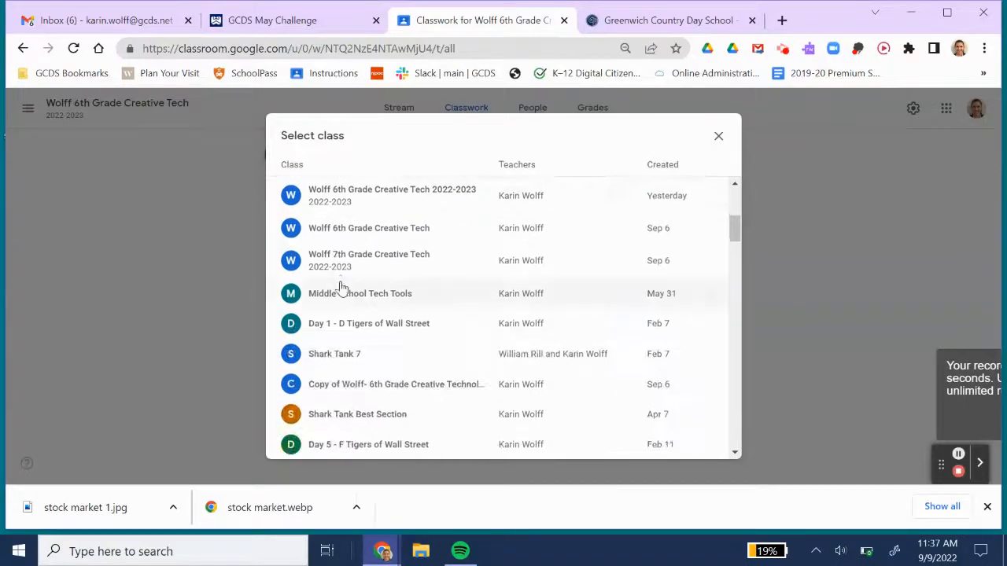
scroll(341, 288, "up", 3)
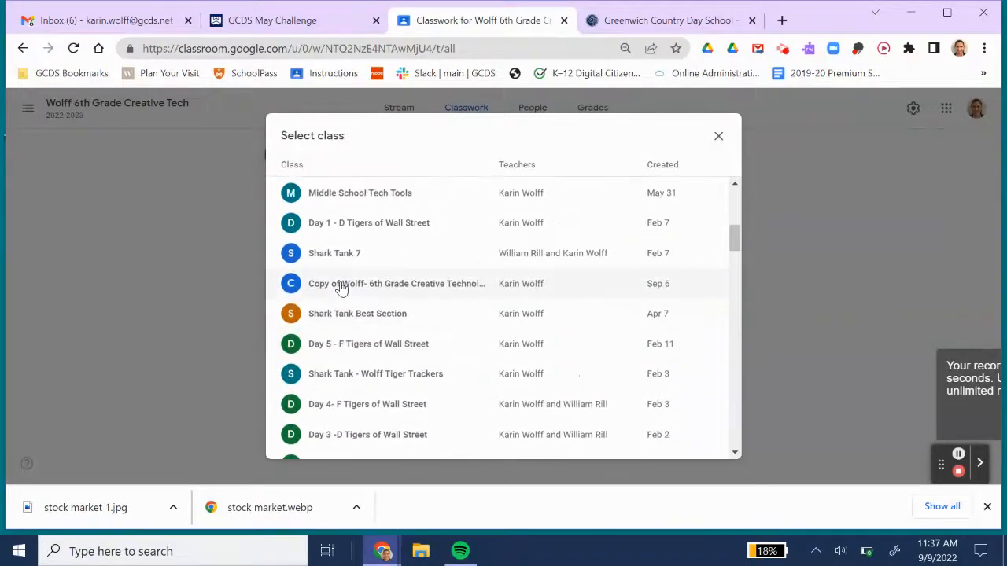
scroll(341, 287, "down", 8)
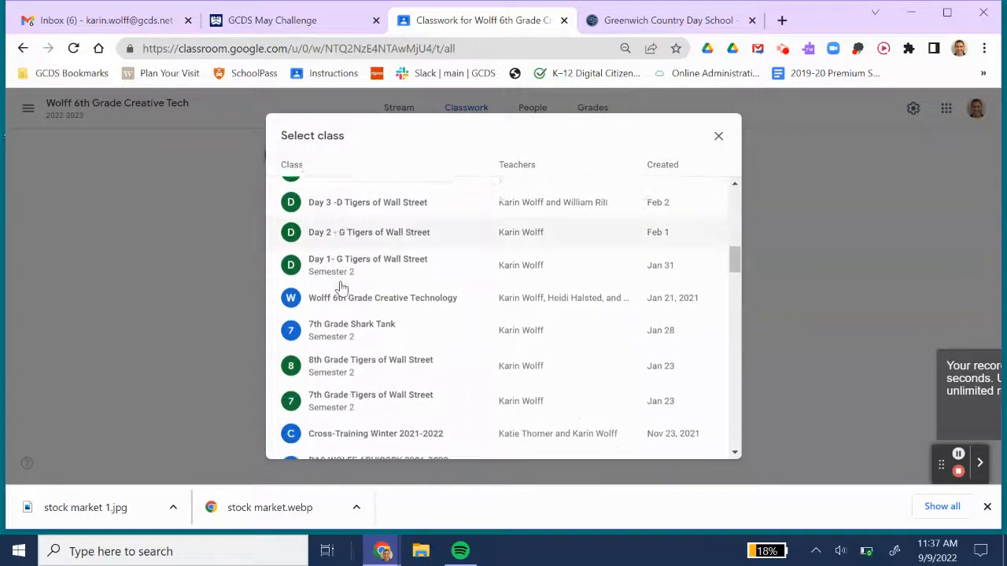
scroll(341, 288, "down", 1)
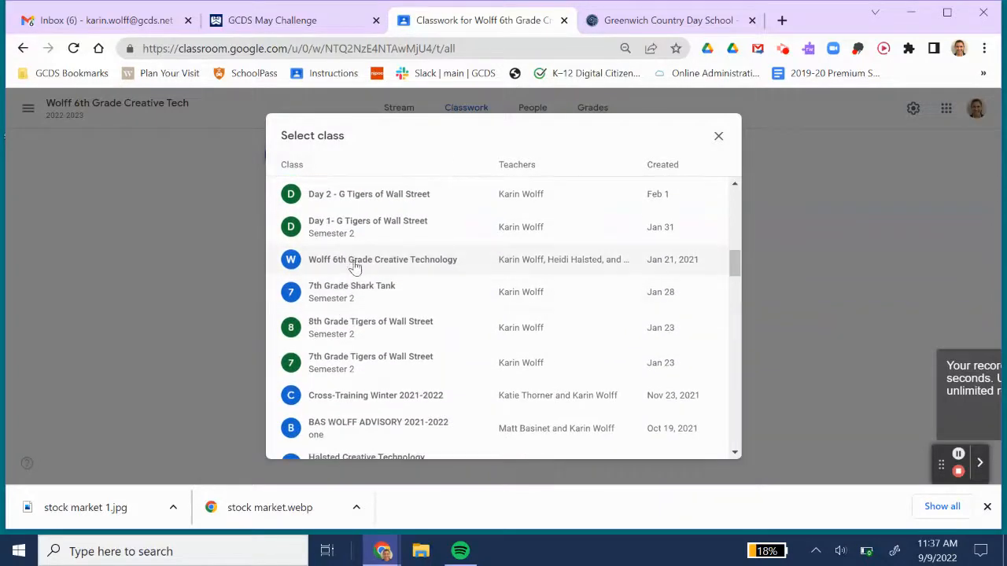
left_click(362, 271)
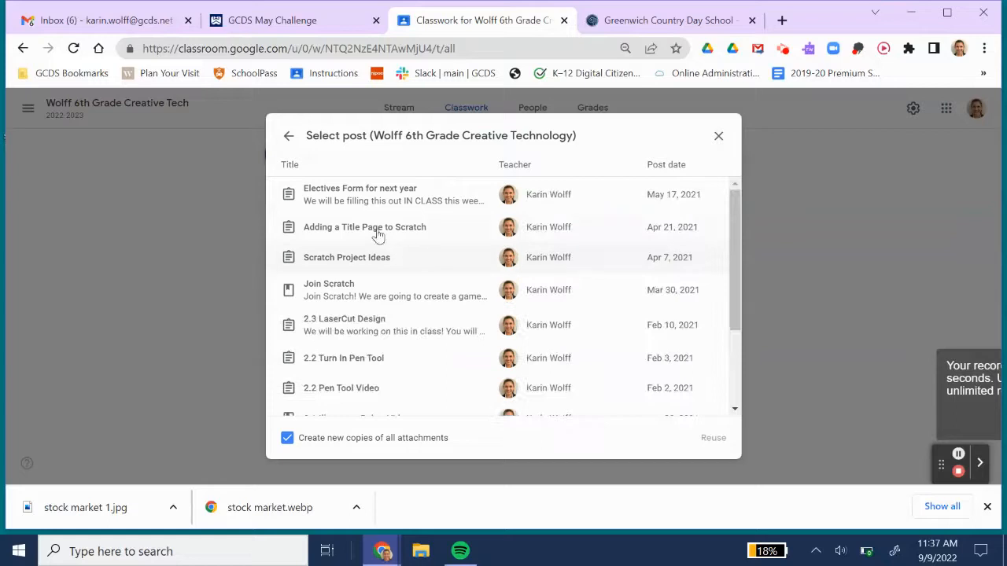
Step: Select the draft post "1.7 Spot the Difference!" and reuse it with new copies of all attachments
scroll(361, 290, "down", 5)
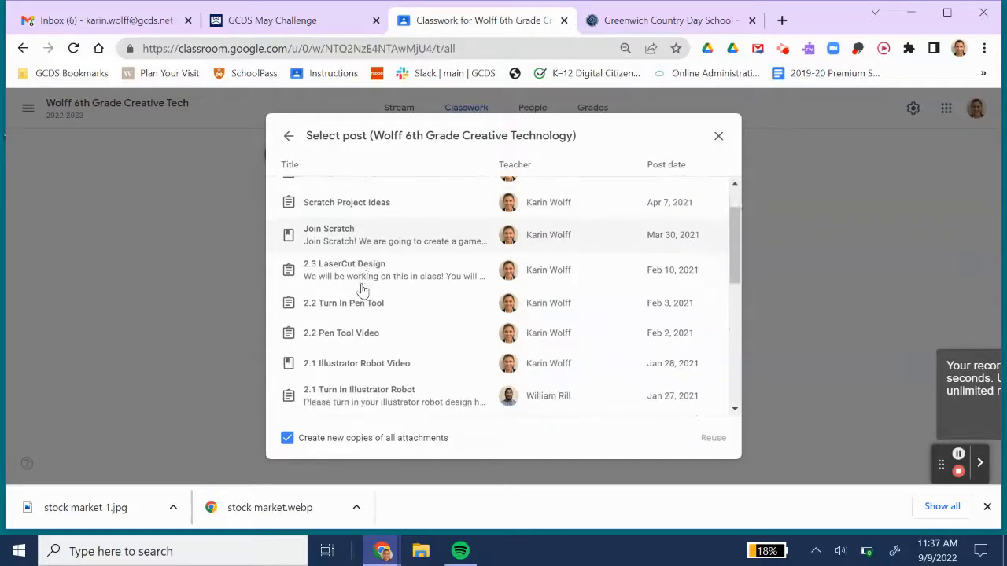
scroll(362, 290, "down", 3)
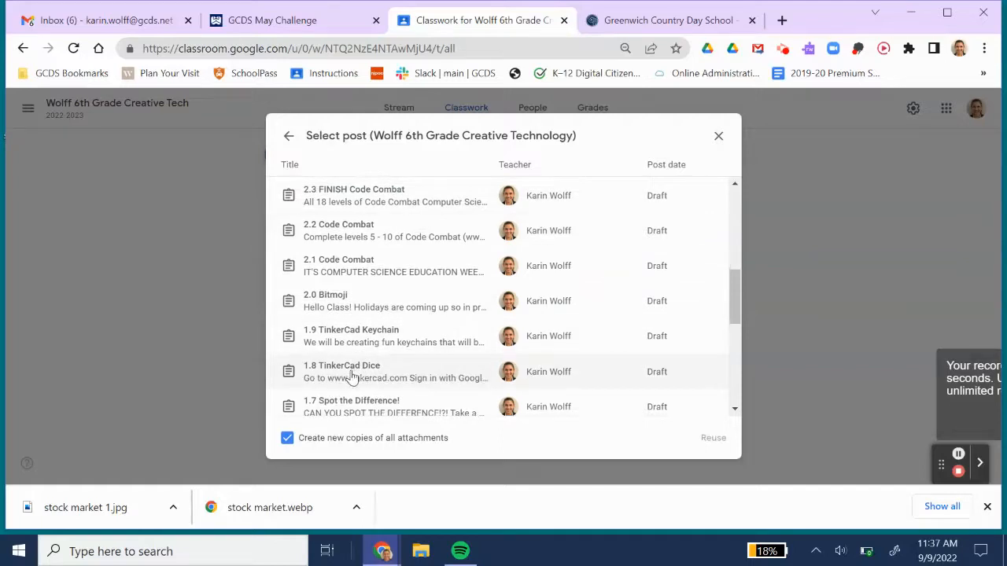
left_click(353, 407)
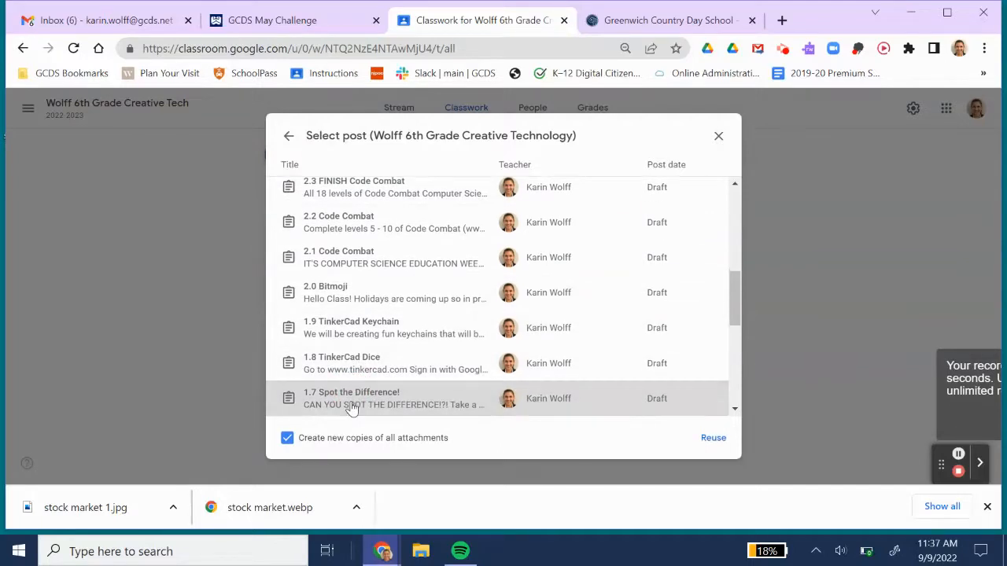
left_click(710, 441)
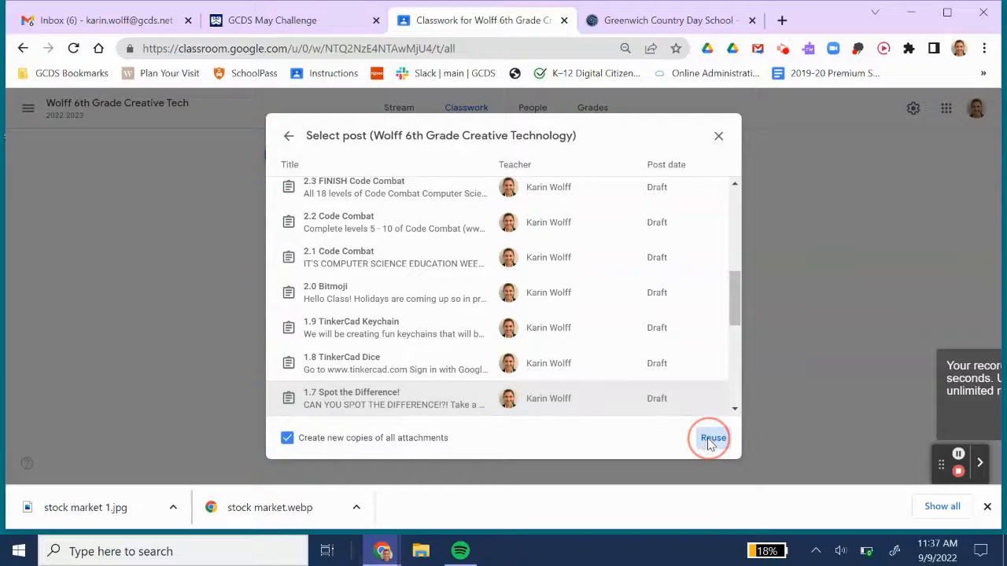